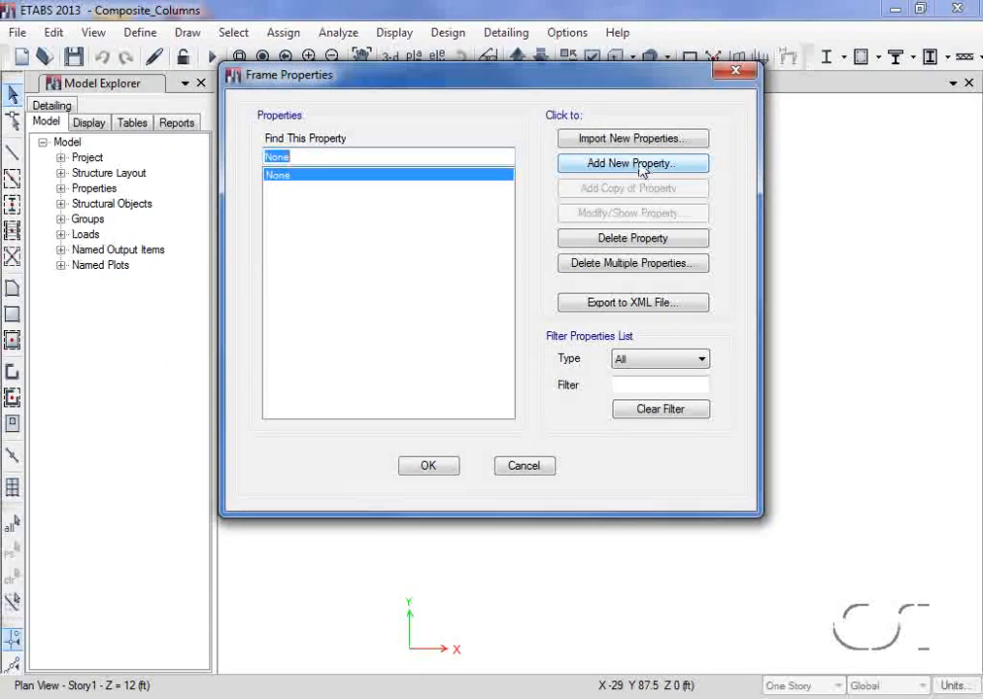
- Add a filled box/tube steel composite frame section named Composite_Column_1 with A992Fy50 as its material
click(613, 167)
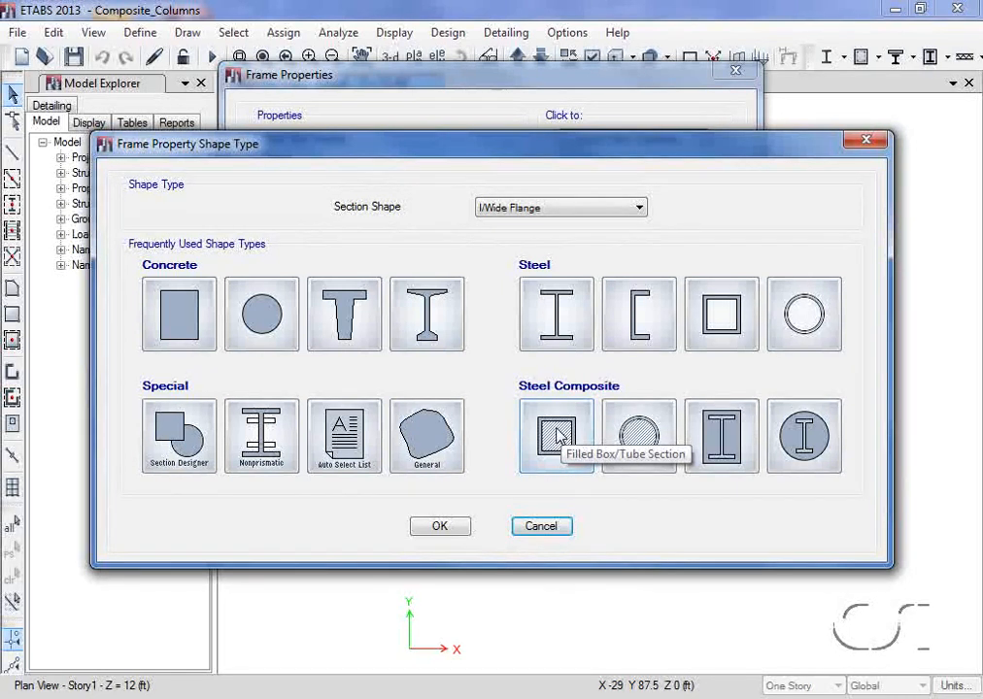
click(559, 437)
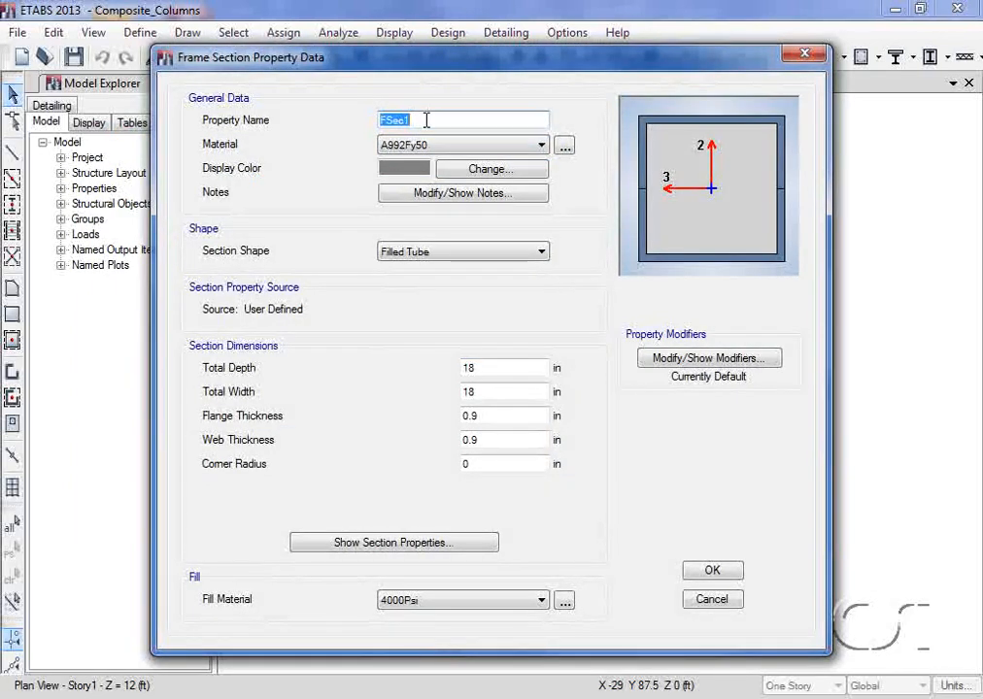
text(Composite_C)
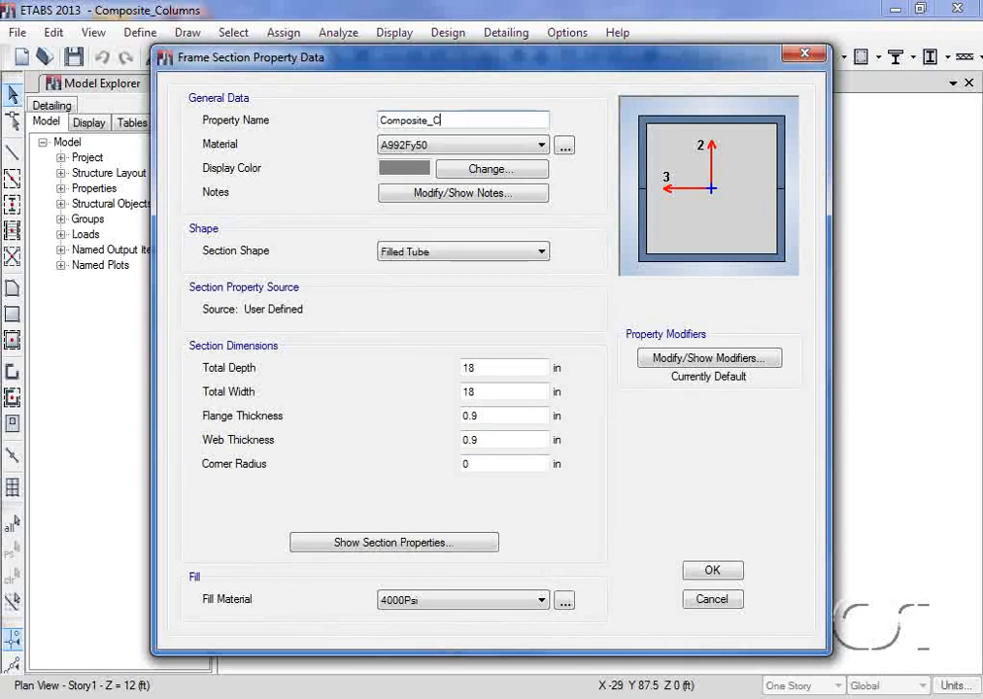
text(olumn_1)
click(470, 160)
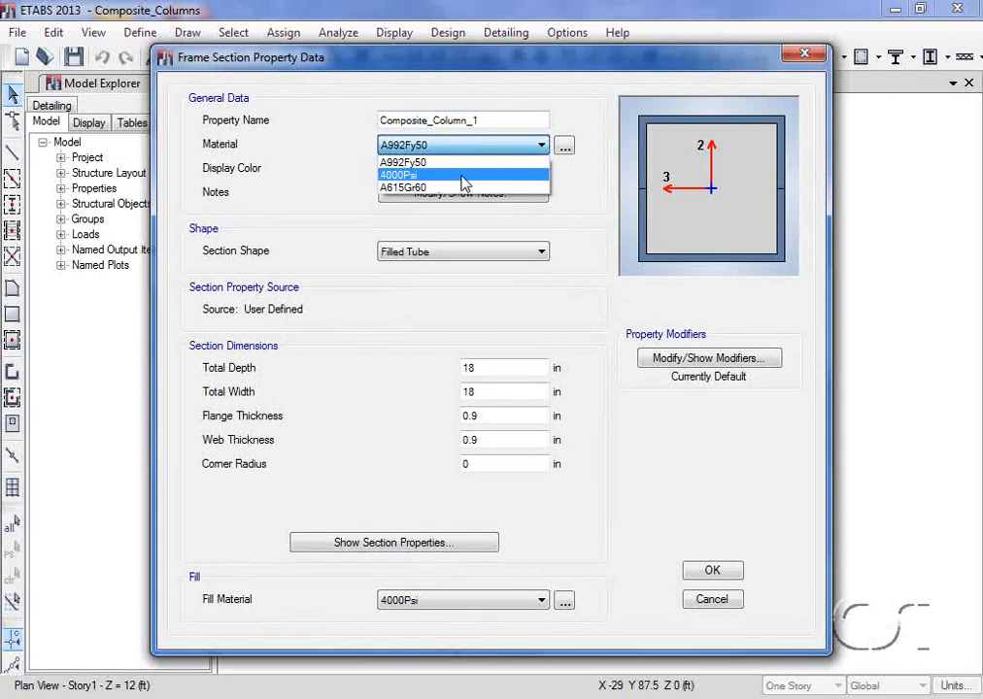
click(462, 163)
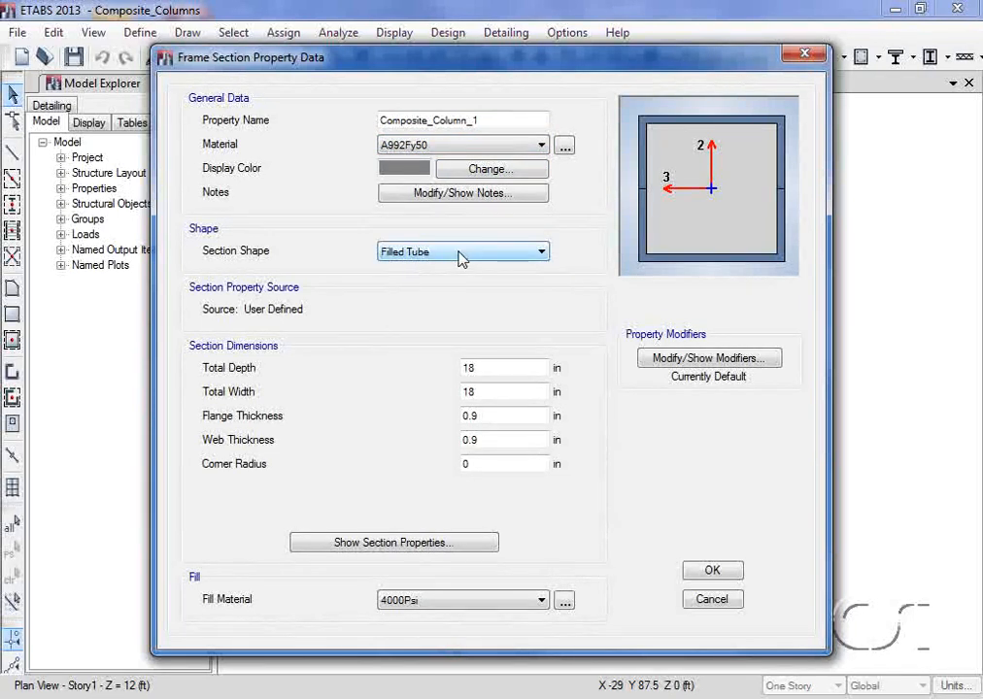
- Set the filled tube's total depth and width to 24 in and its flange and web thicknesses to 1 in
double_click(483, 367)
text(24)
double_click(478, 392)
text(24)
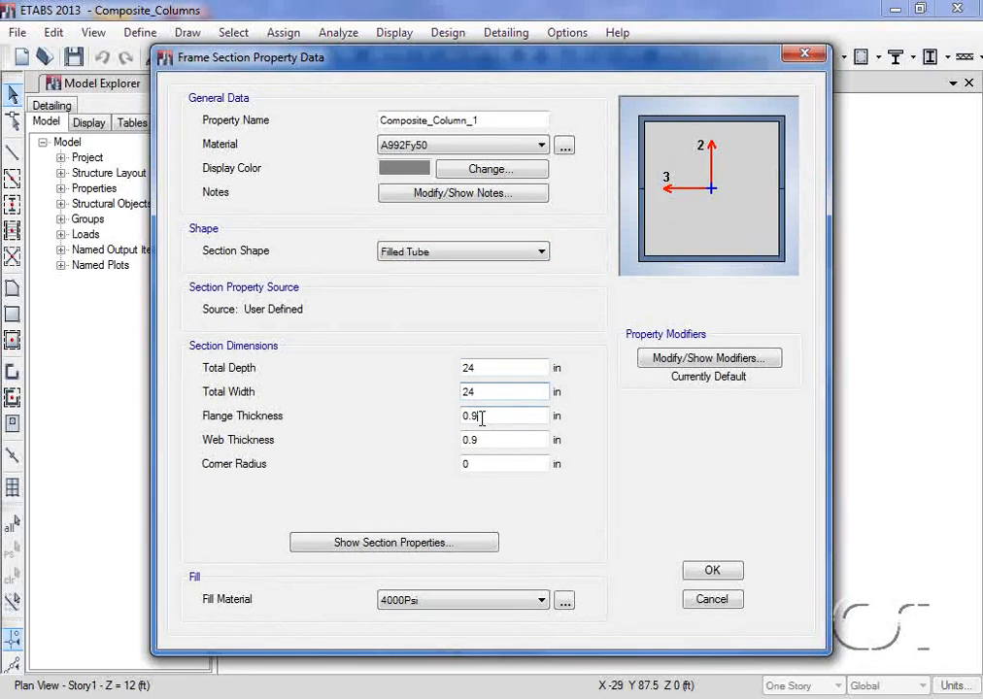
double_click(481, 418)
text(1)
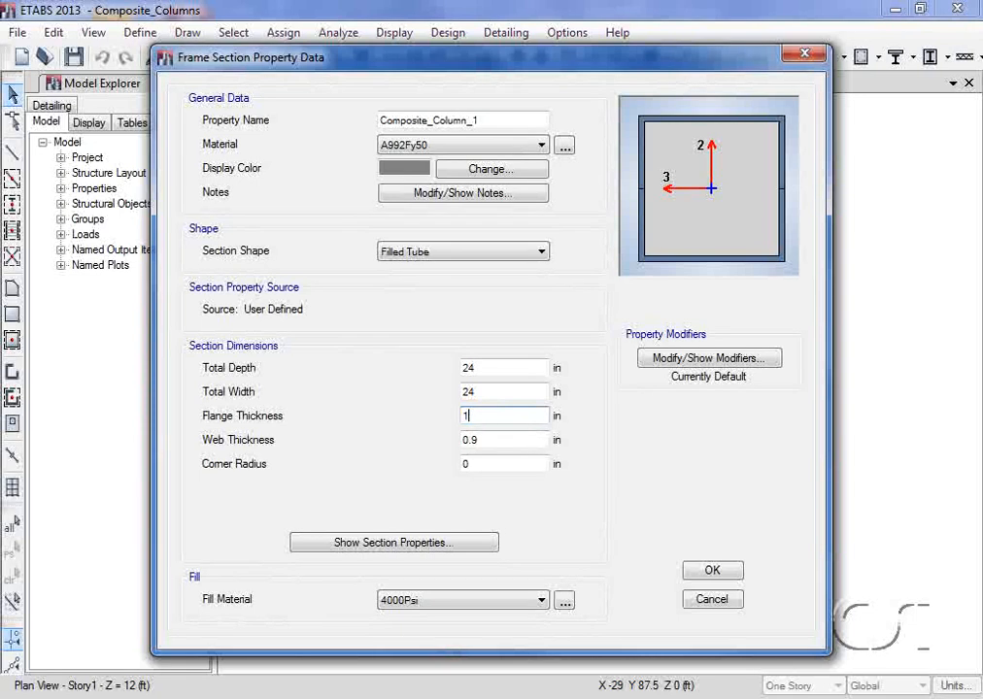
double_click(482, 440)
text(1)
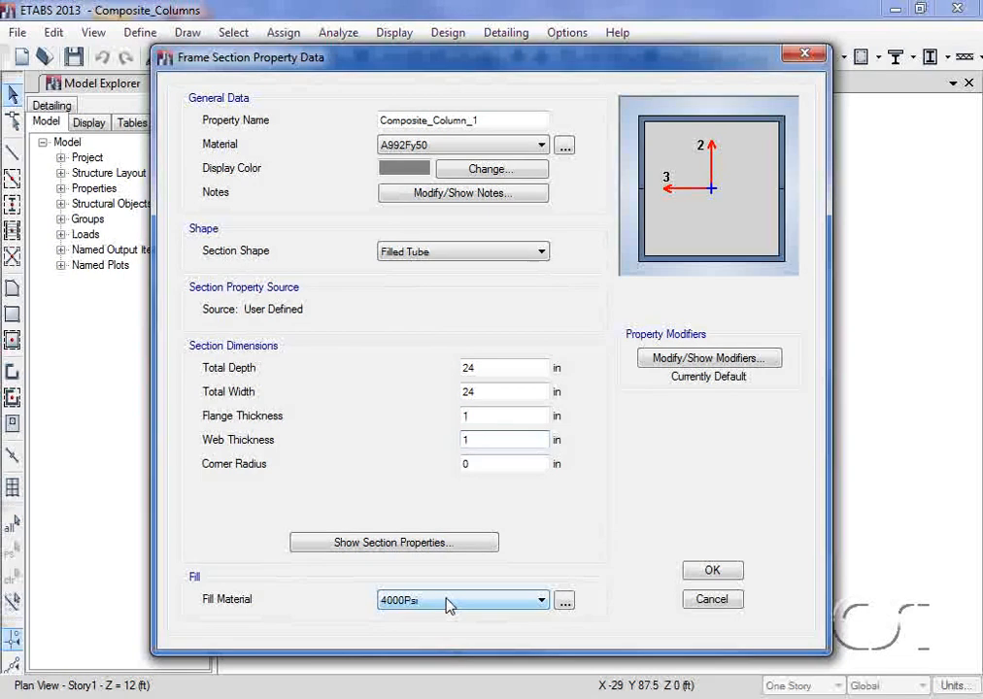
- Review the computed section properties using 4000Psi as the base material and accept the Composite_Column_1 definition
click(427, 544)
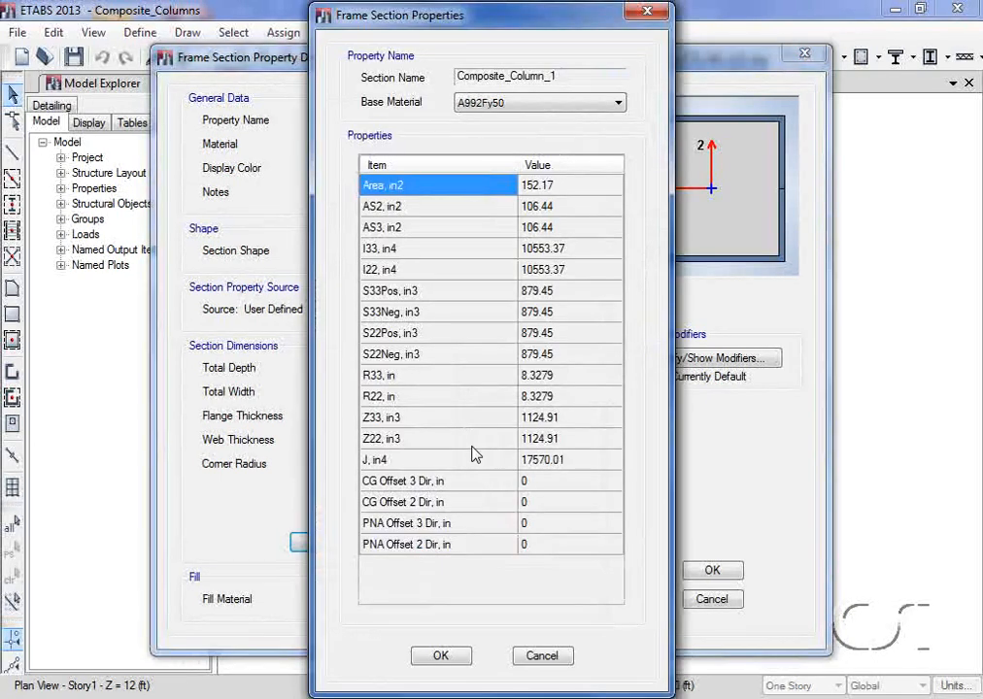
click(515, 106)
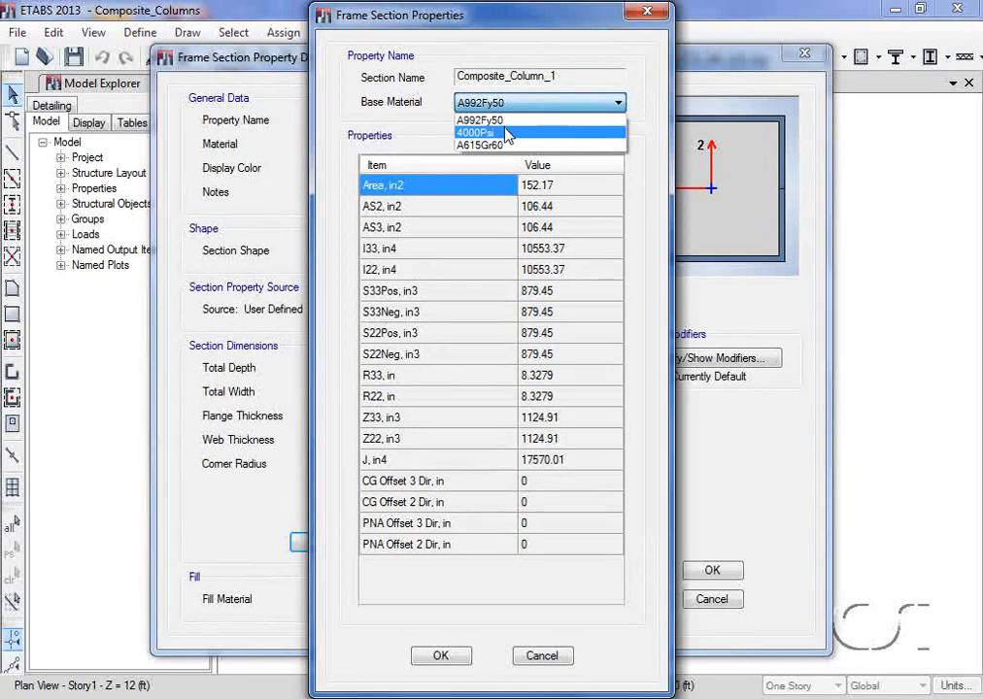
click(507, 133)
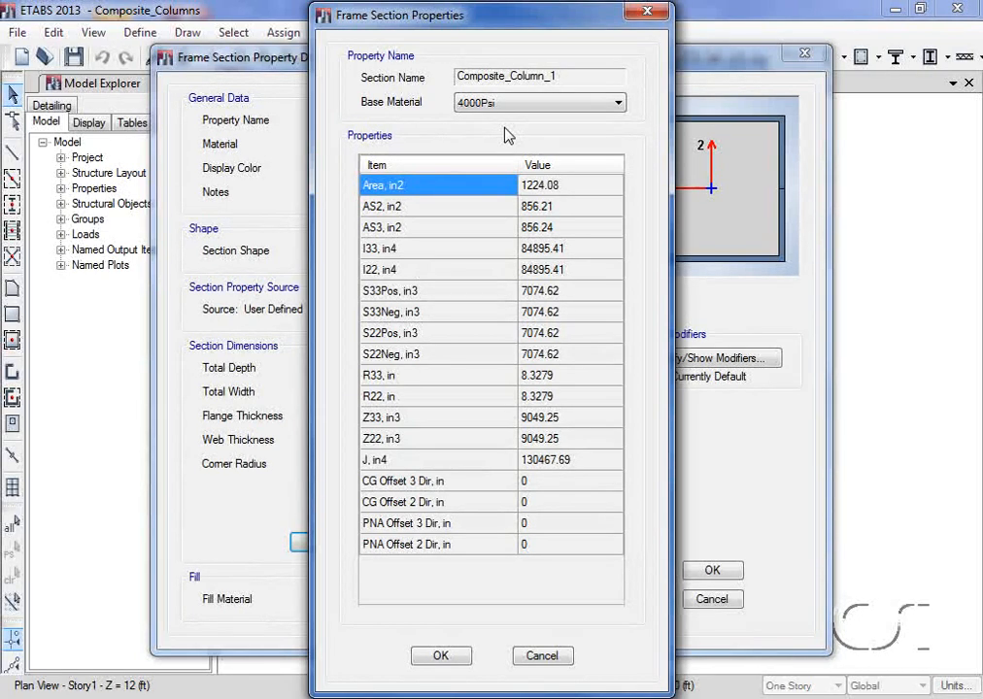
click(442, 657)
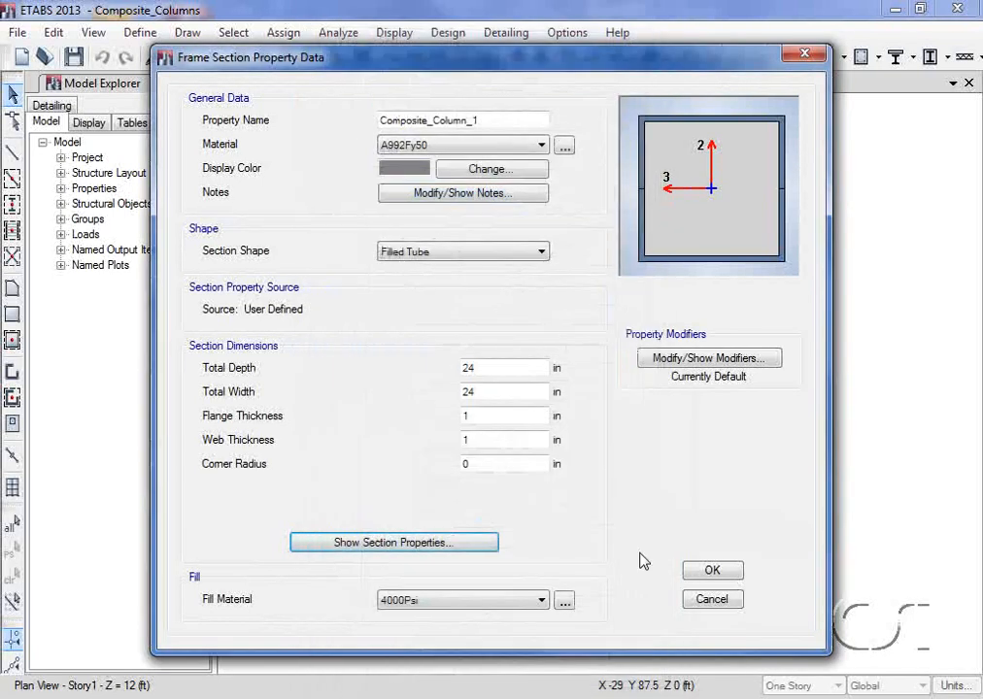
click(712, 572)
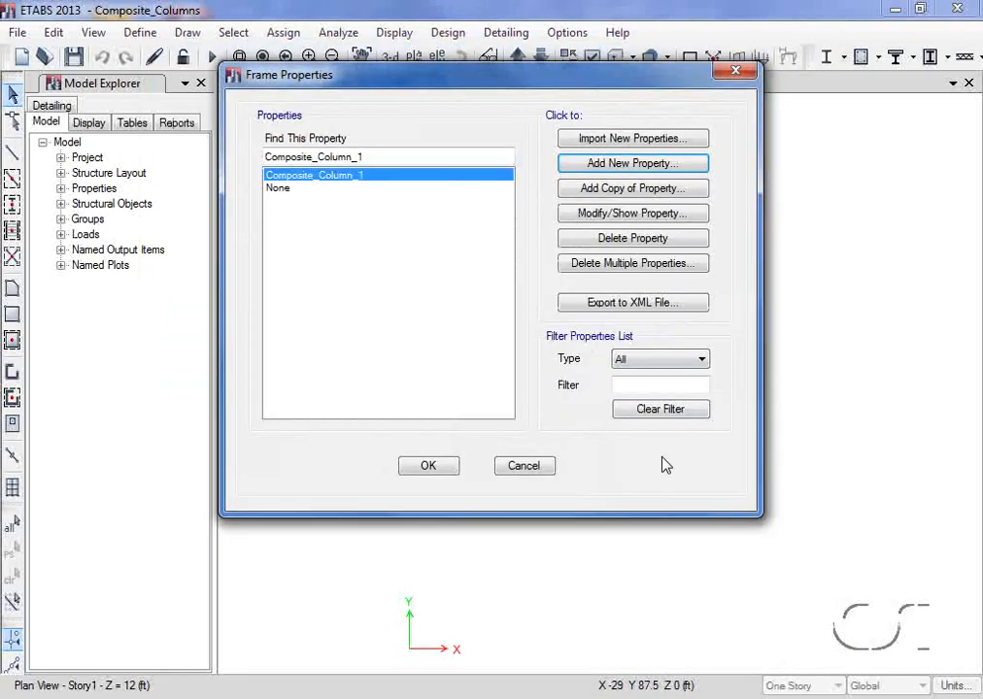
- Add a new Section Designer frame property named Composite_Column_2
click(610, 166)
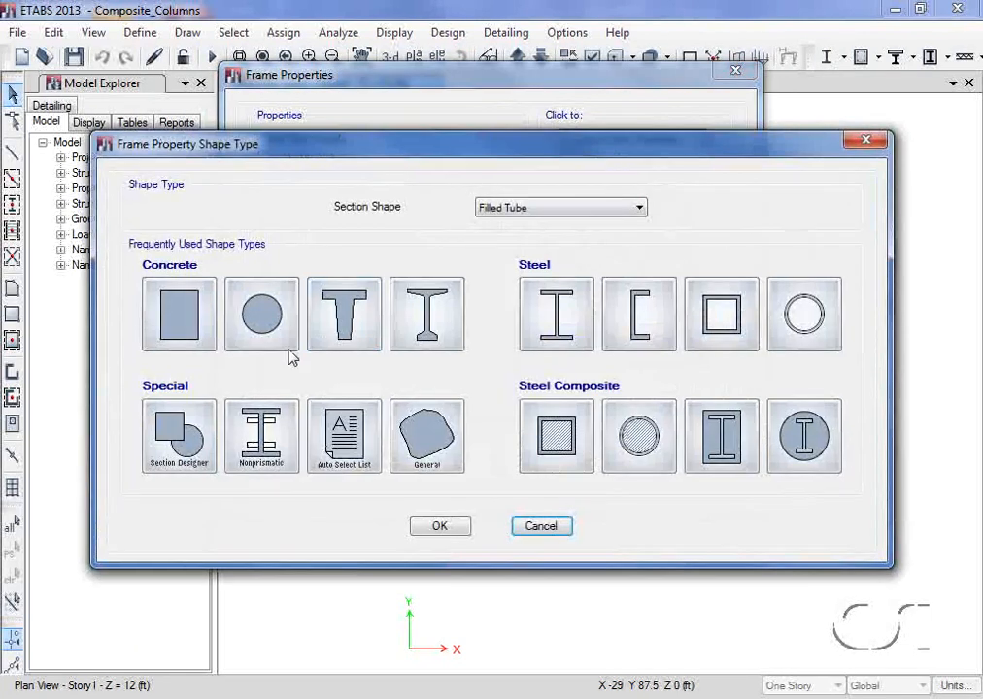
click(178, 431)
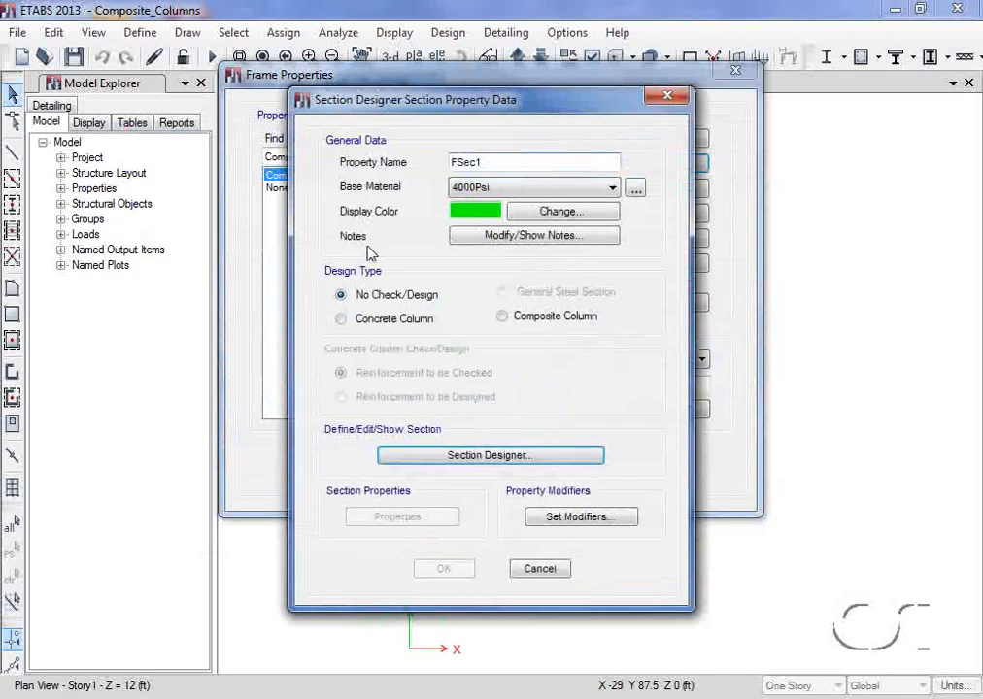
double_click(492, 161)
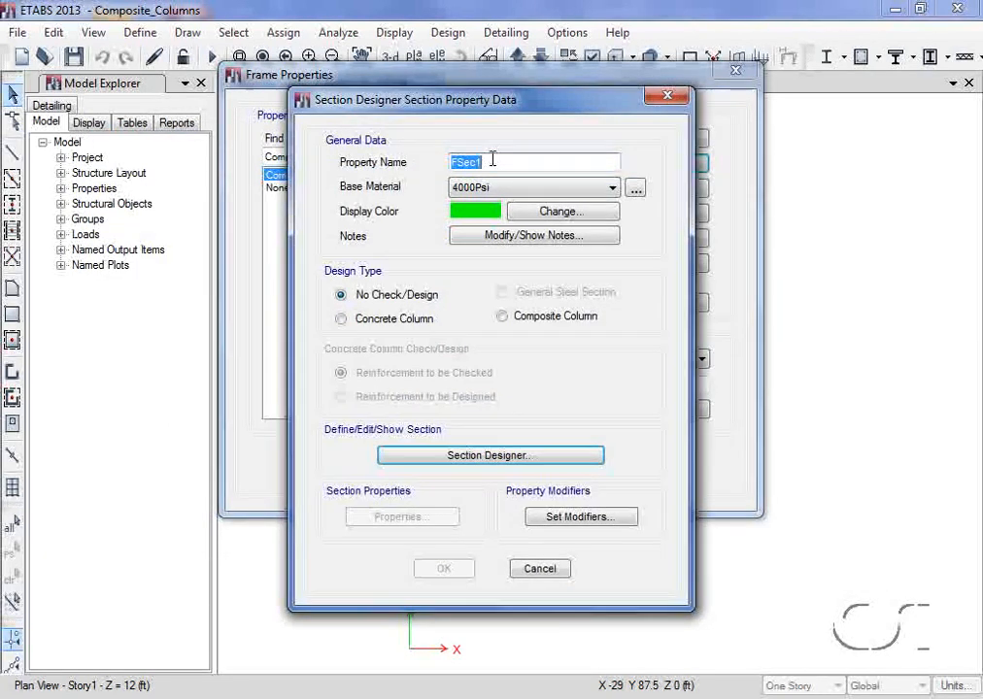
text(Composit)
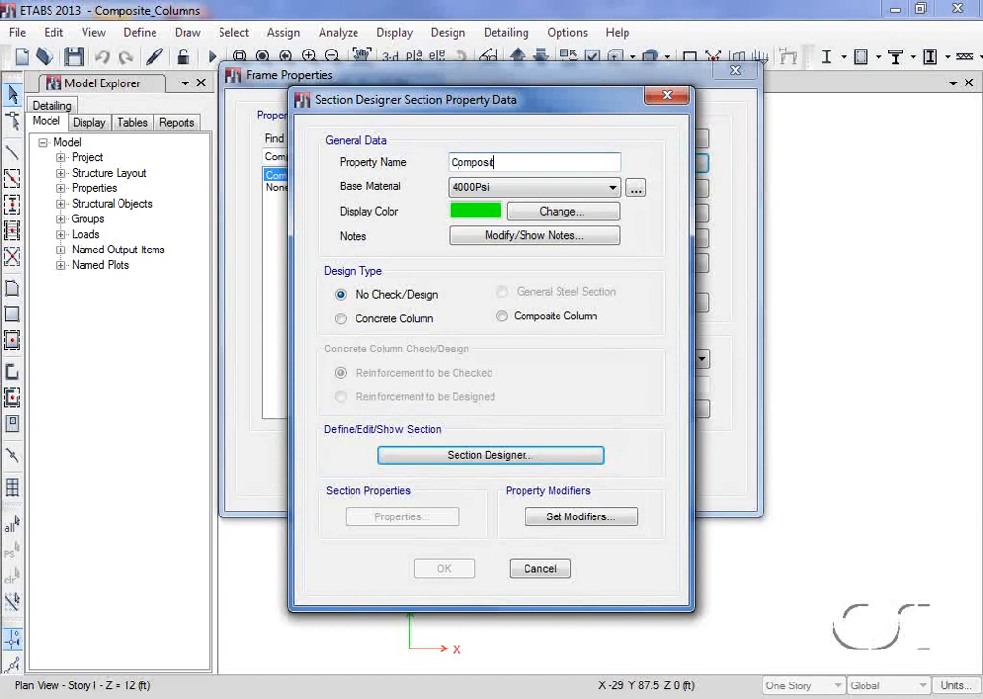
text(e_Column_2)
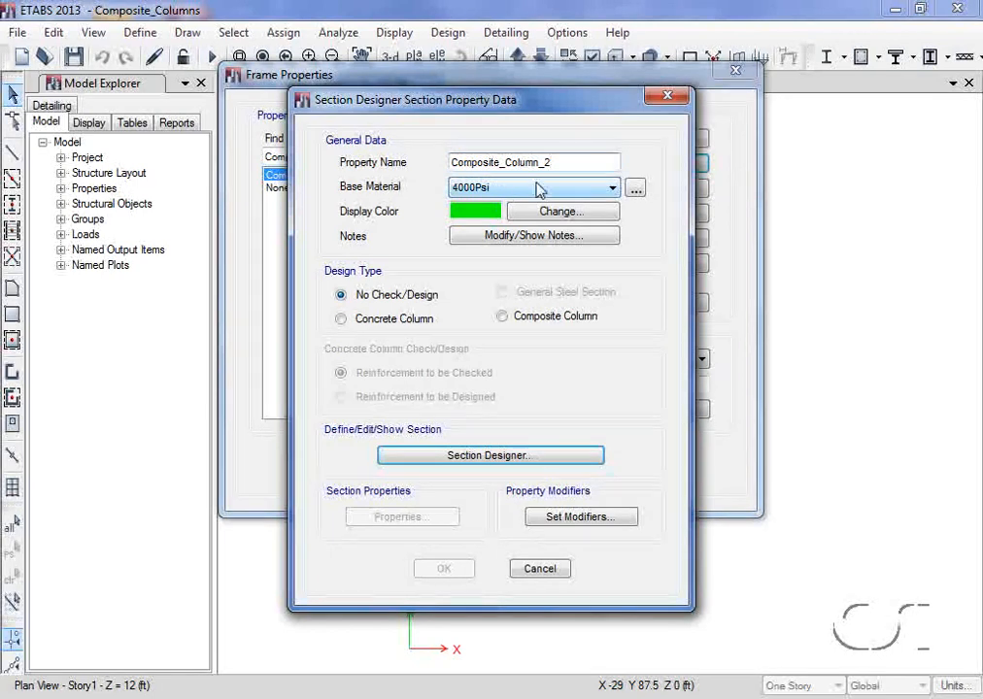
- Choose 4000Psi as the base material and Composite Column as the design type for Composite_Column_2
click(495, 190)
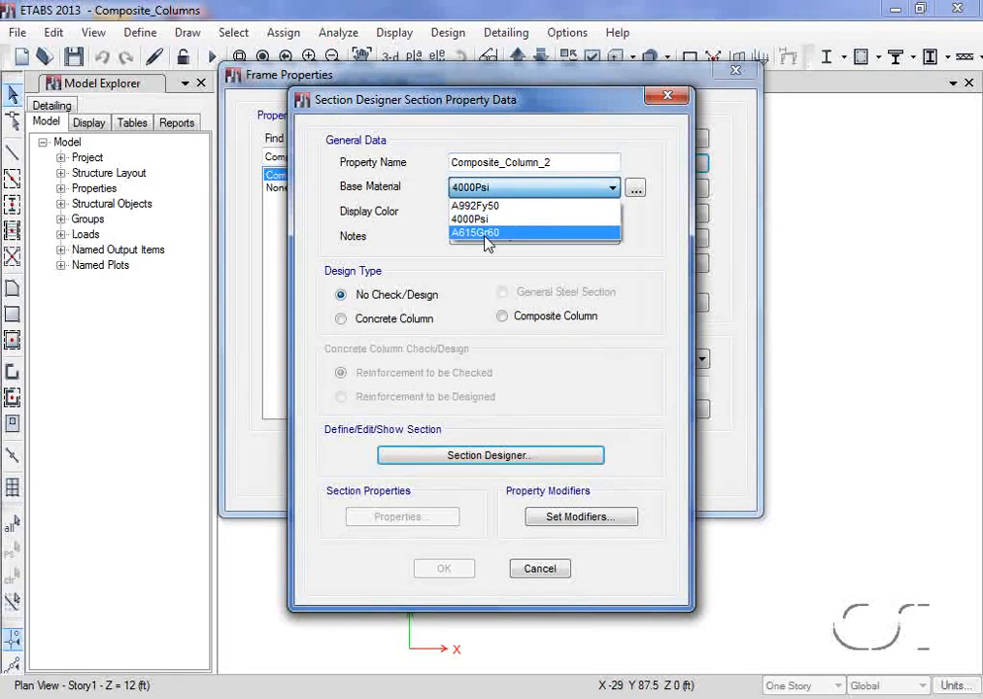
click(488, 221)
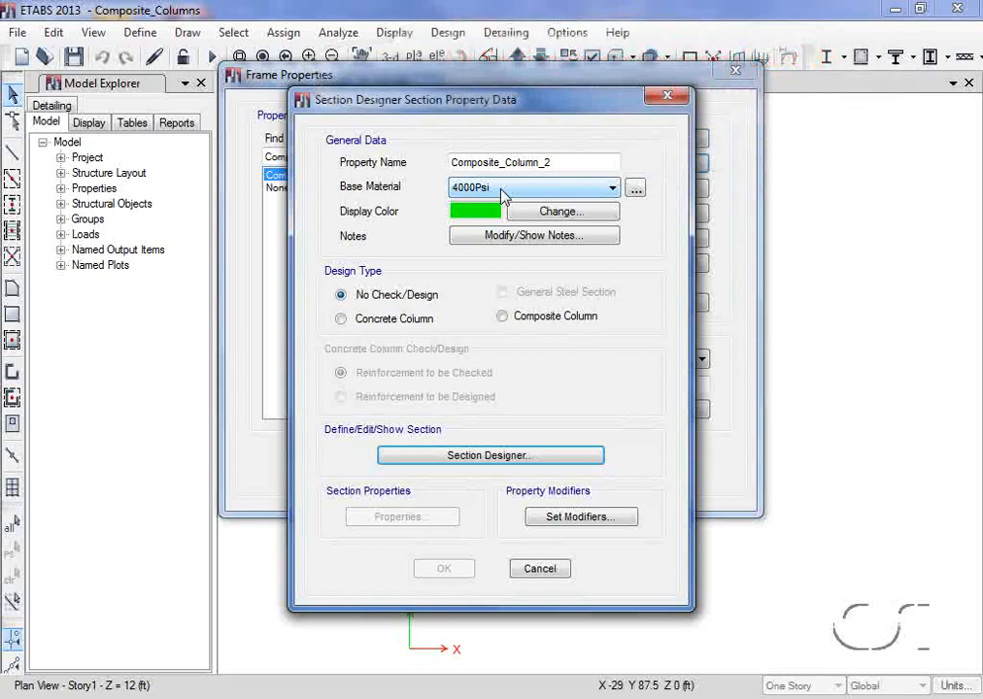
click(504, 319)
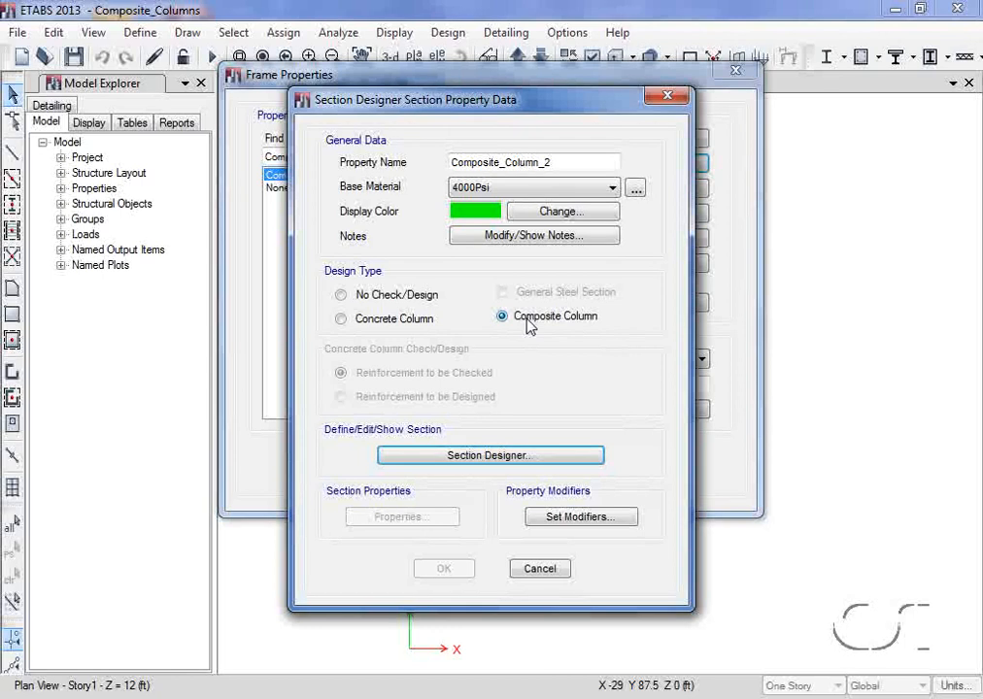
- Open Section Designer for Composite_Column_2 and draw a steel tube centred at the origin
click(504, 469)
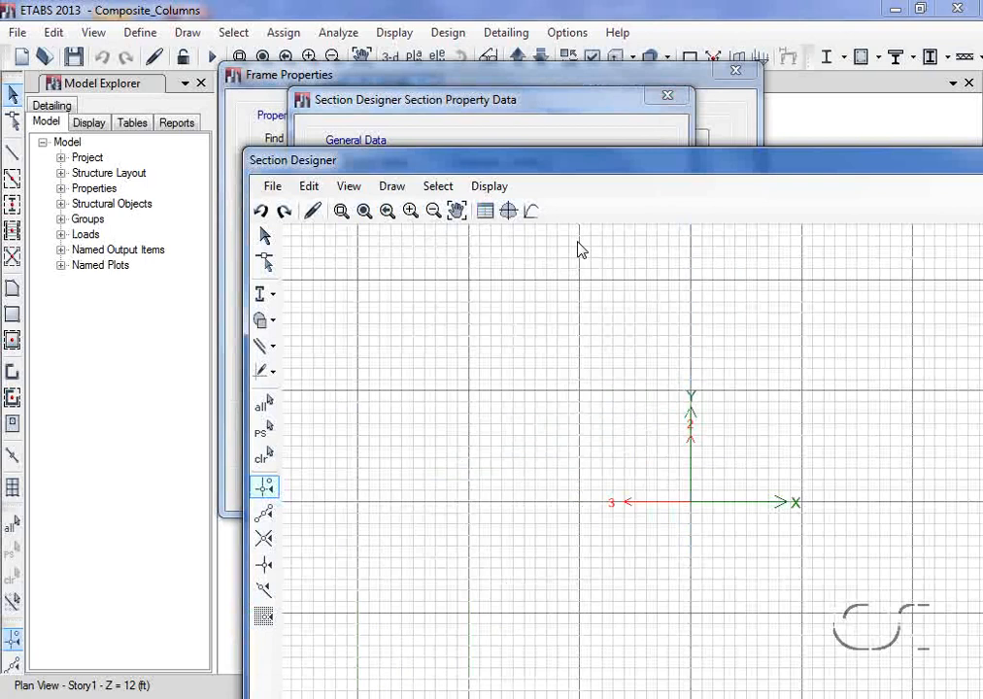
drag(582, 165, 408, 25)
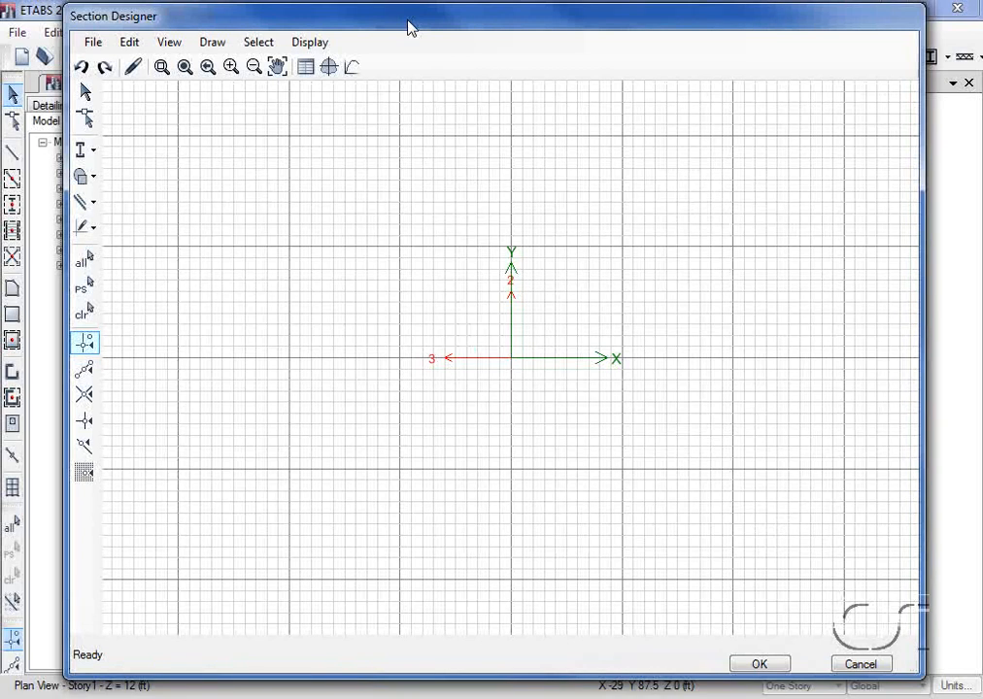
click(90, 154)
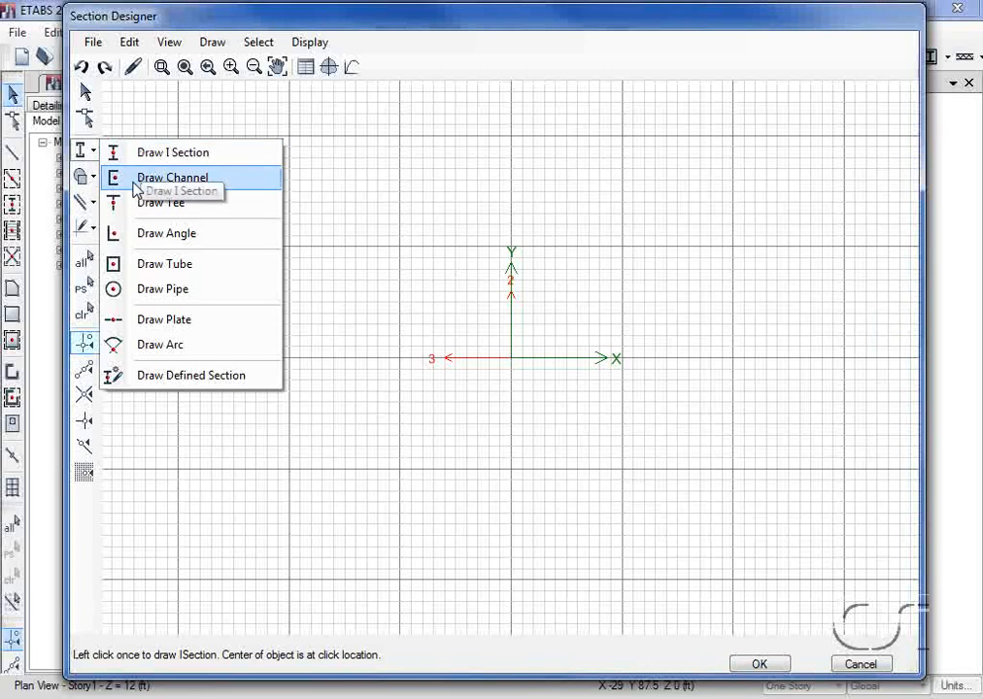
click(209, 275)
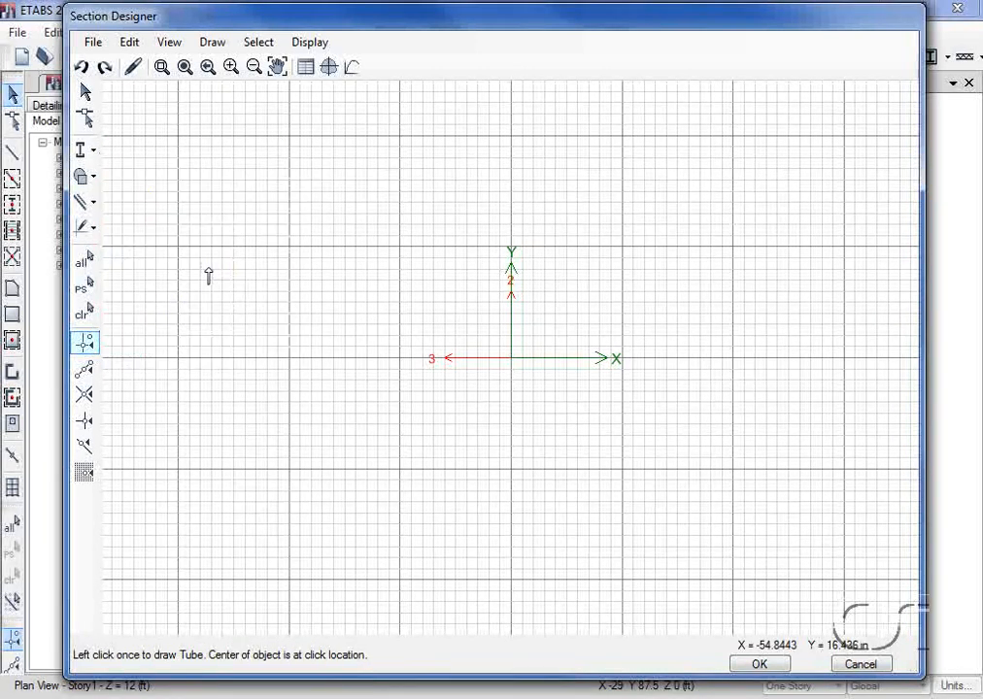
click(511, 358)
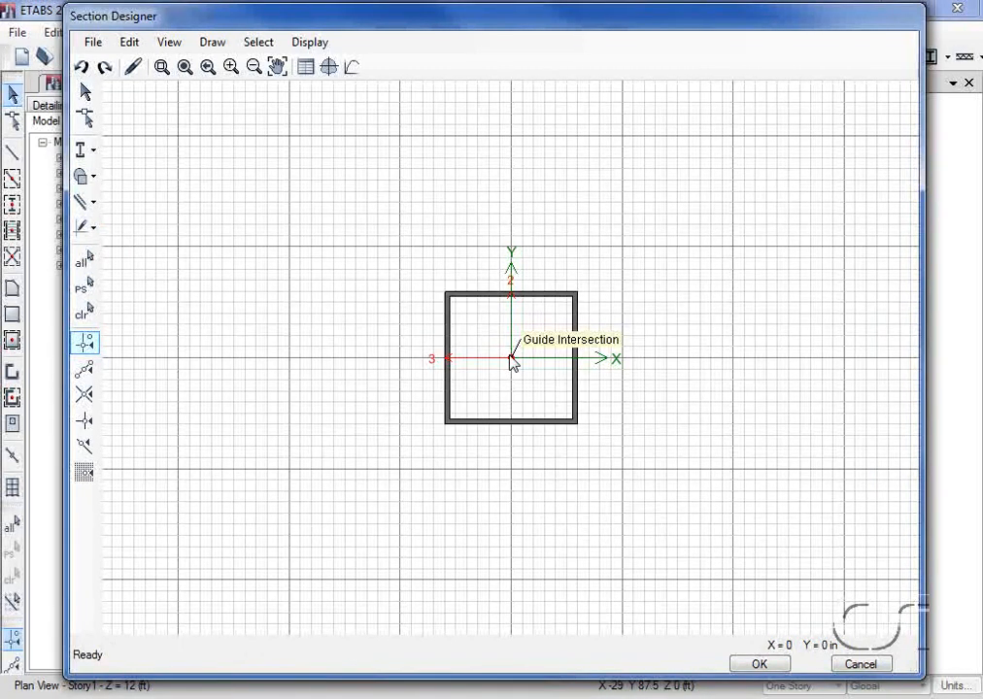
- Inspect the drawn tube's material, location and geometry data
right_click(473, 303)
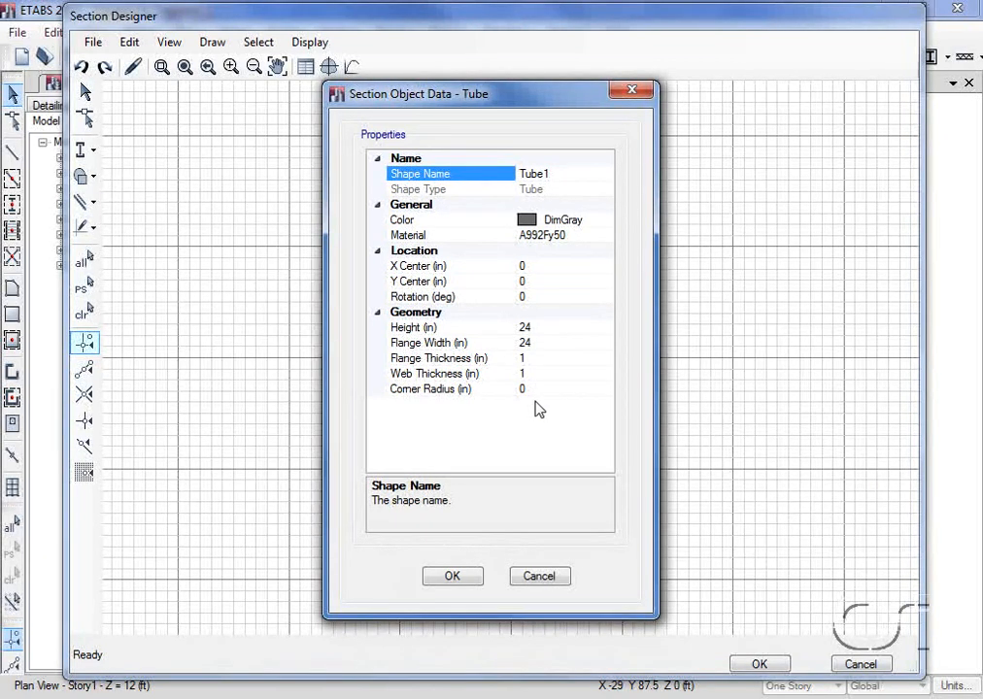
click(462, 579)
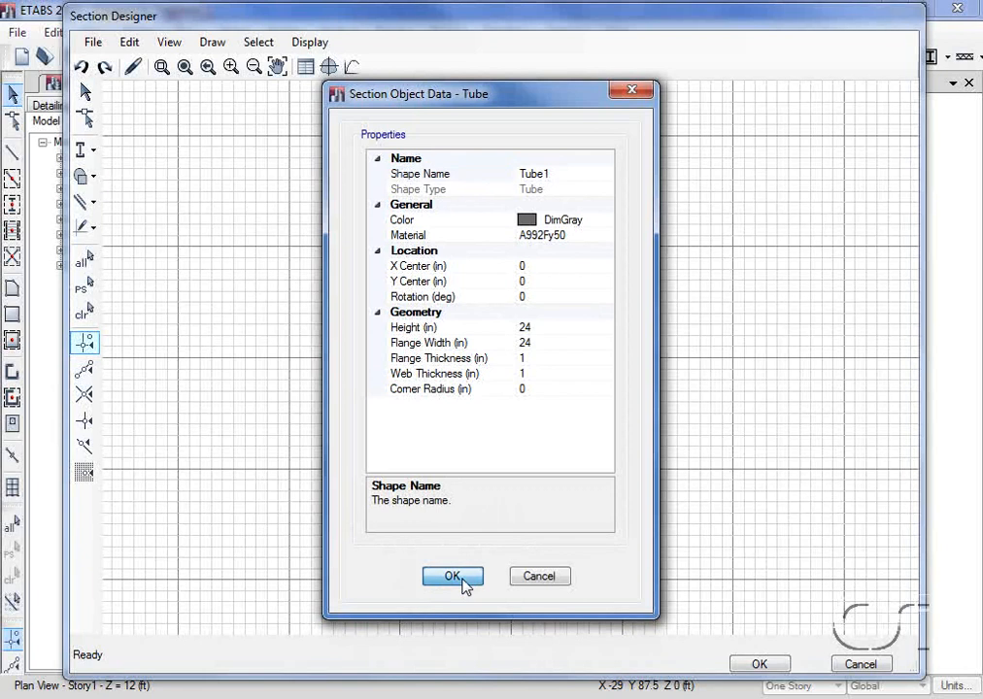
click(462, 579)
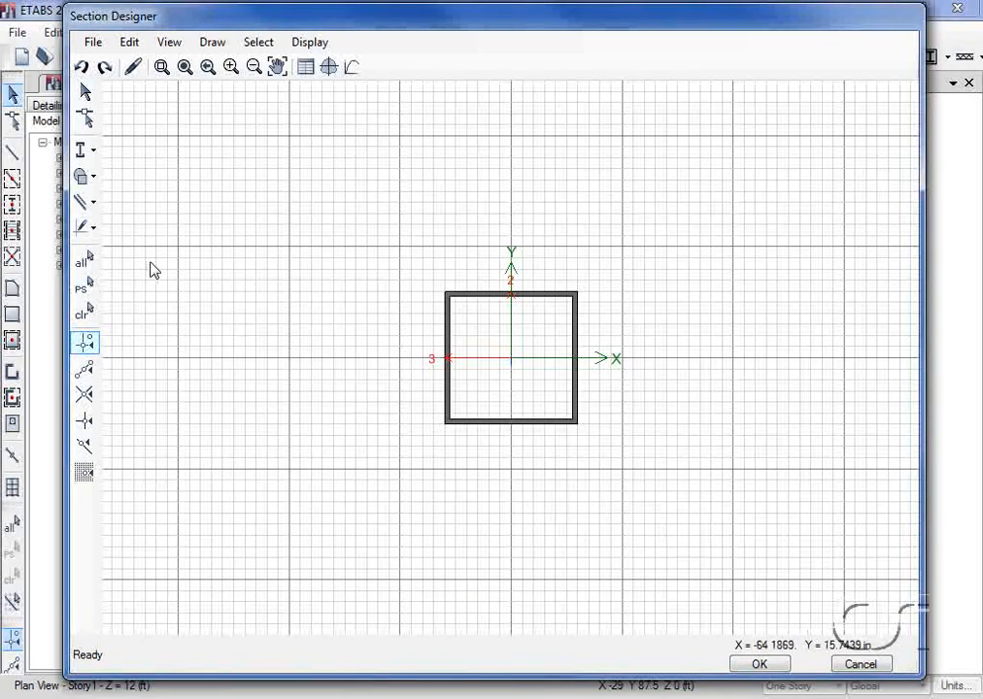
- Draw a concrete rectangle centred at the origin over the tube and check the section for overlaps
click(82, 178)
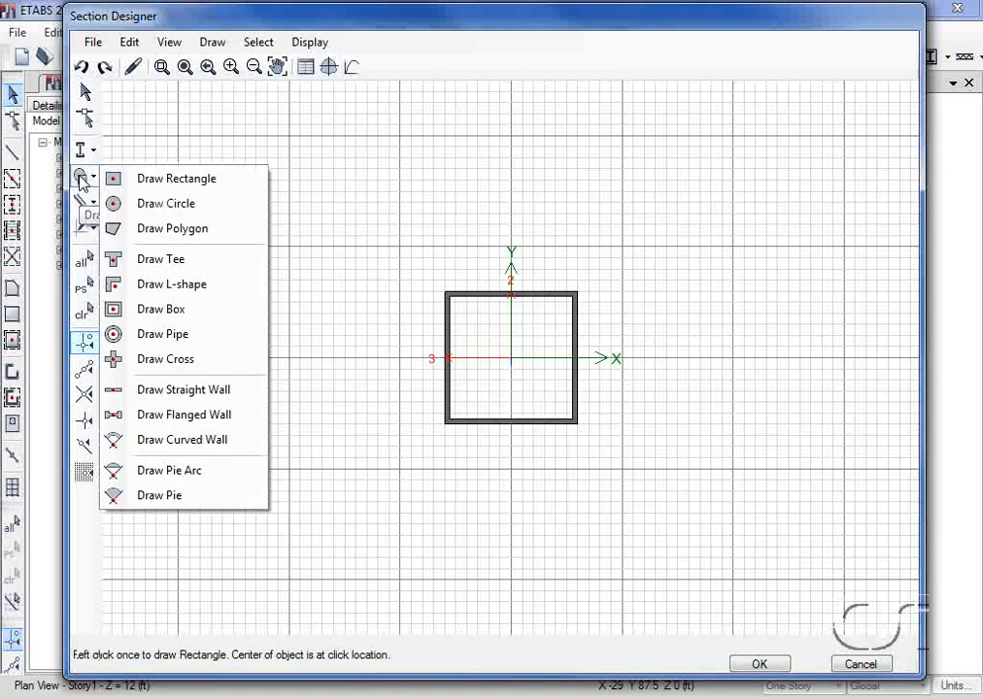
click(167, 184)
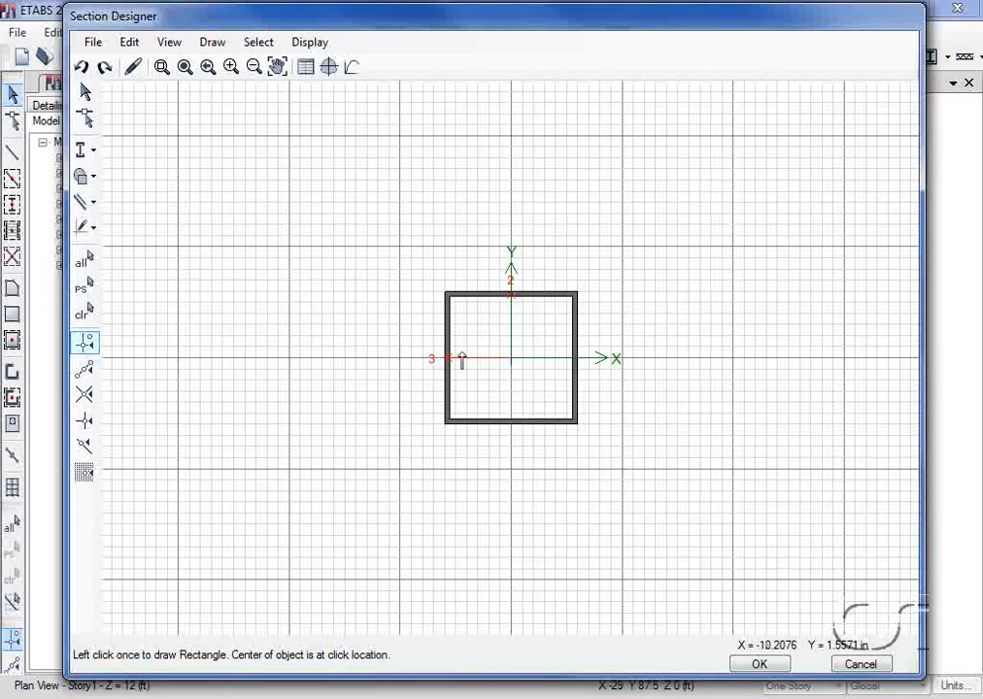
click(512, 359)
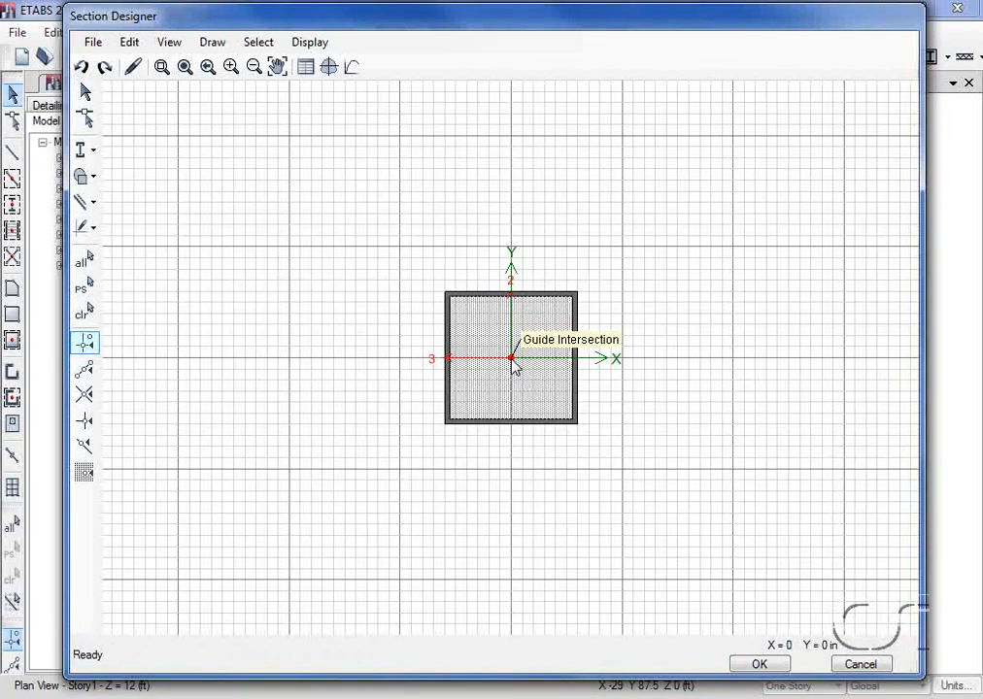
click(129, 42)
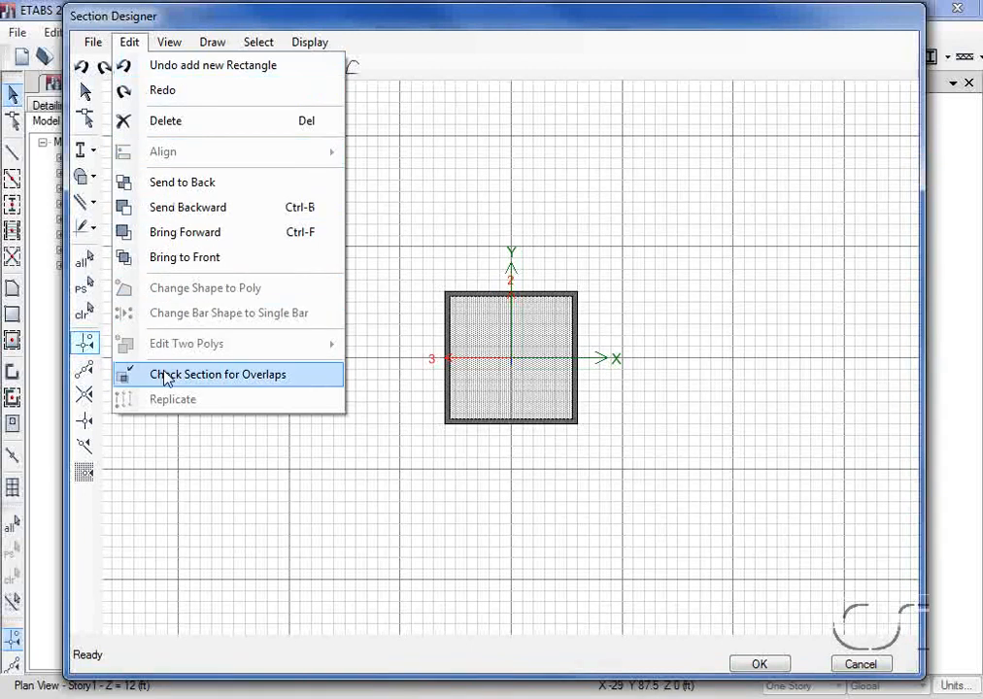
click(281, 378)
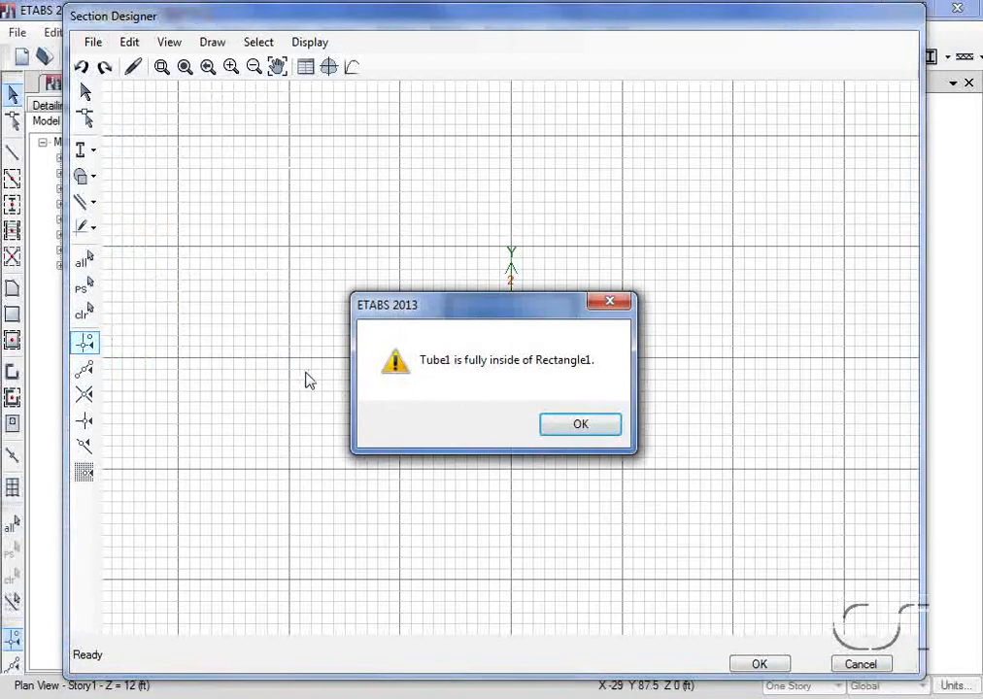
- Set the concrete rectangle's height and width to 22 in so it fits inside the steel tube
click(573, 426)
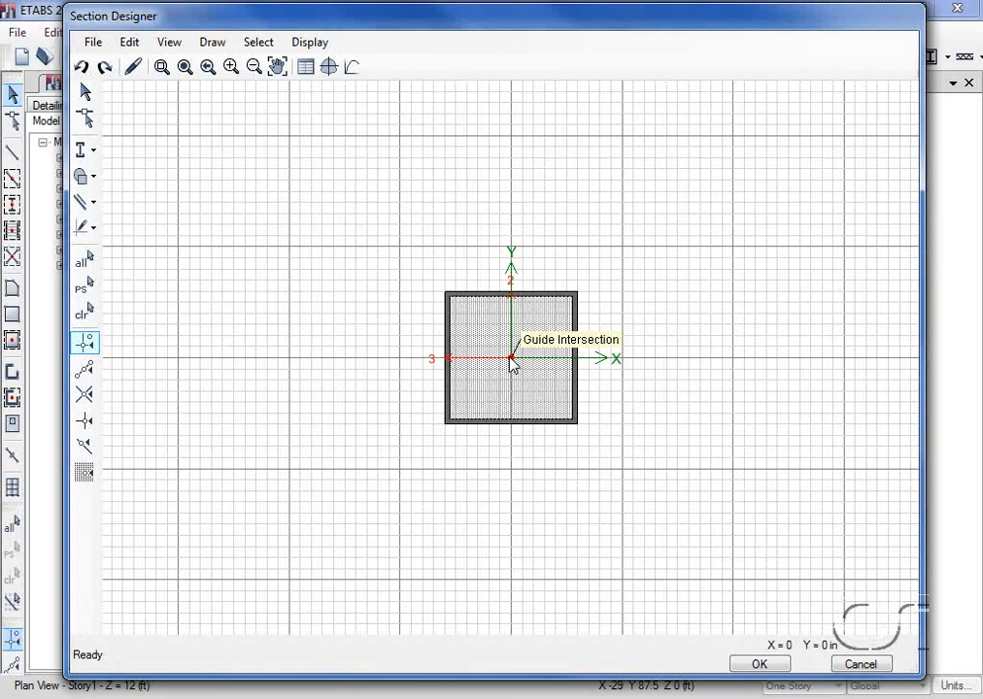
right_click(511, 360)
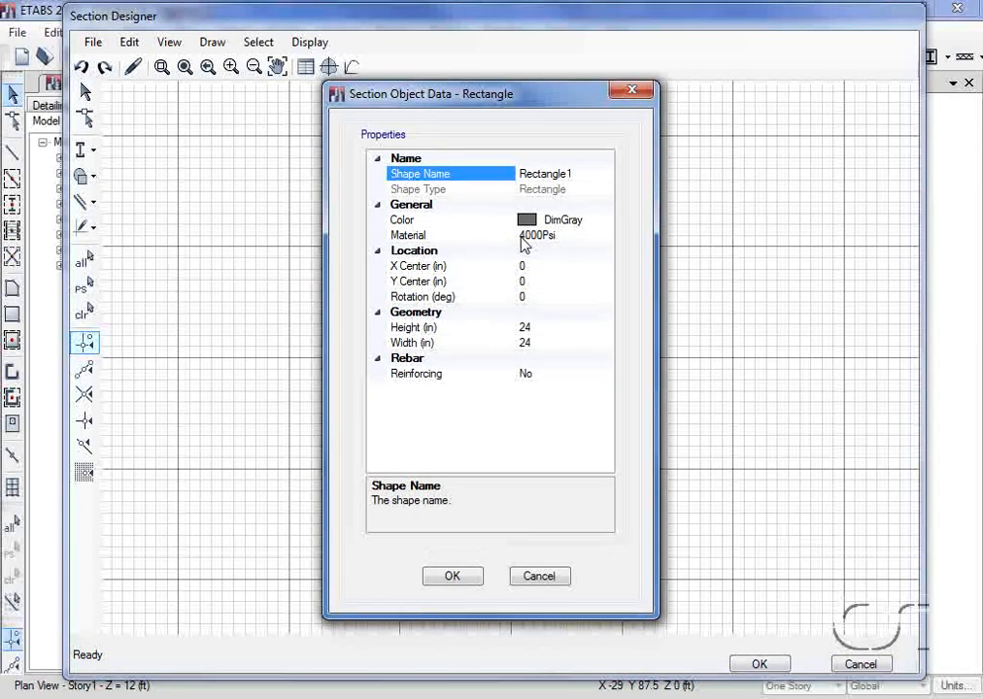
click(542, 327)
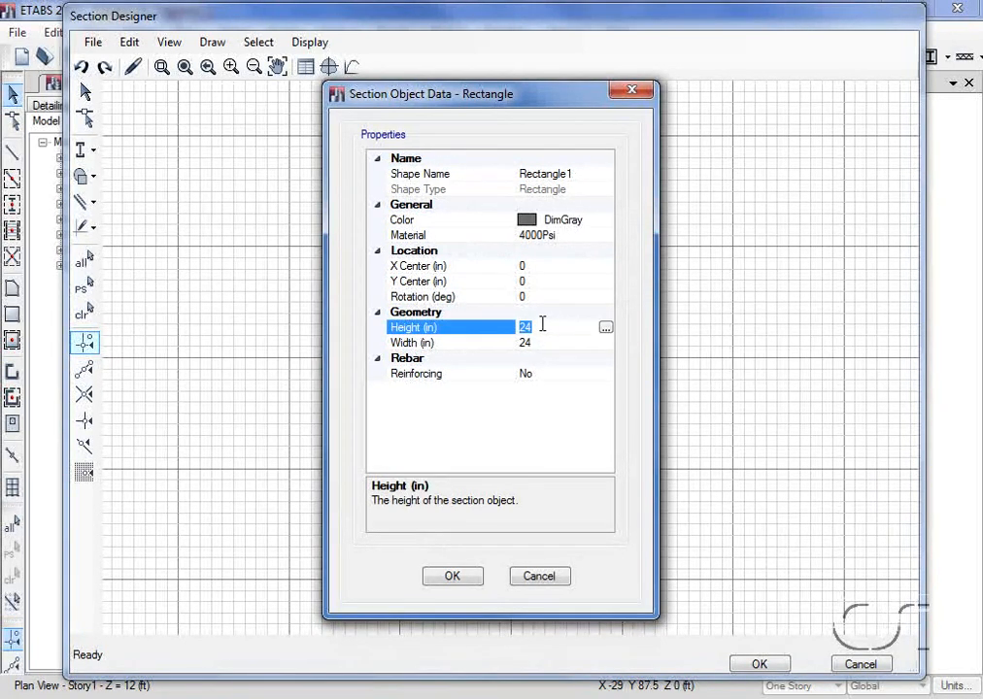
text(22)
click(537, 342)
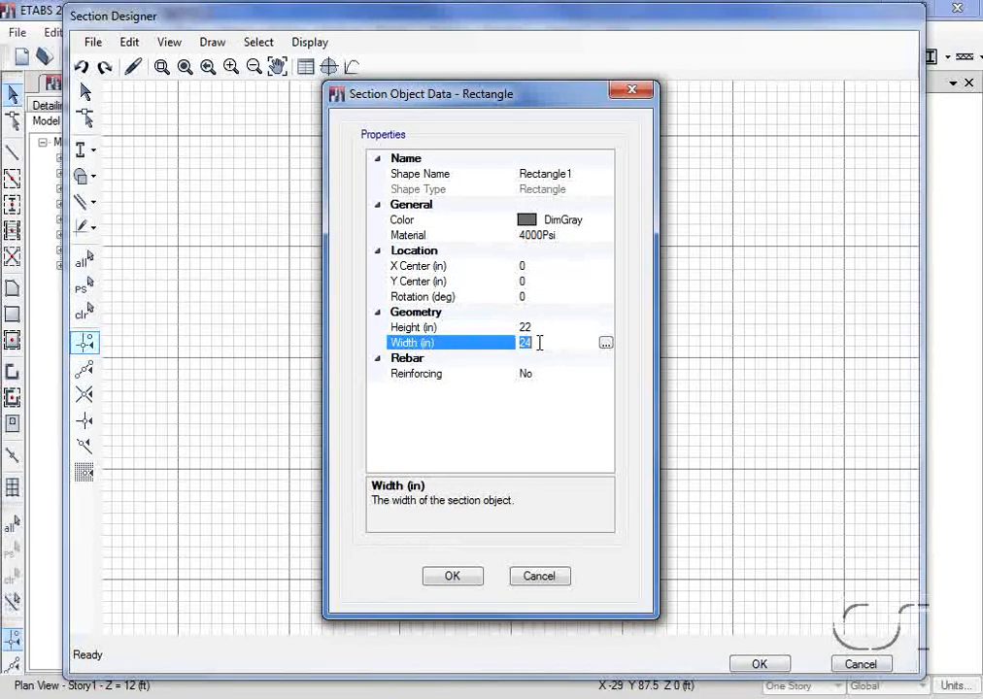
text(22)
click(452, 577)
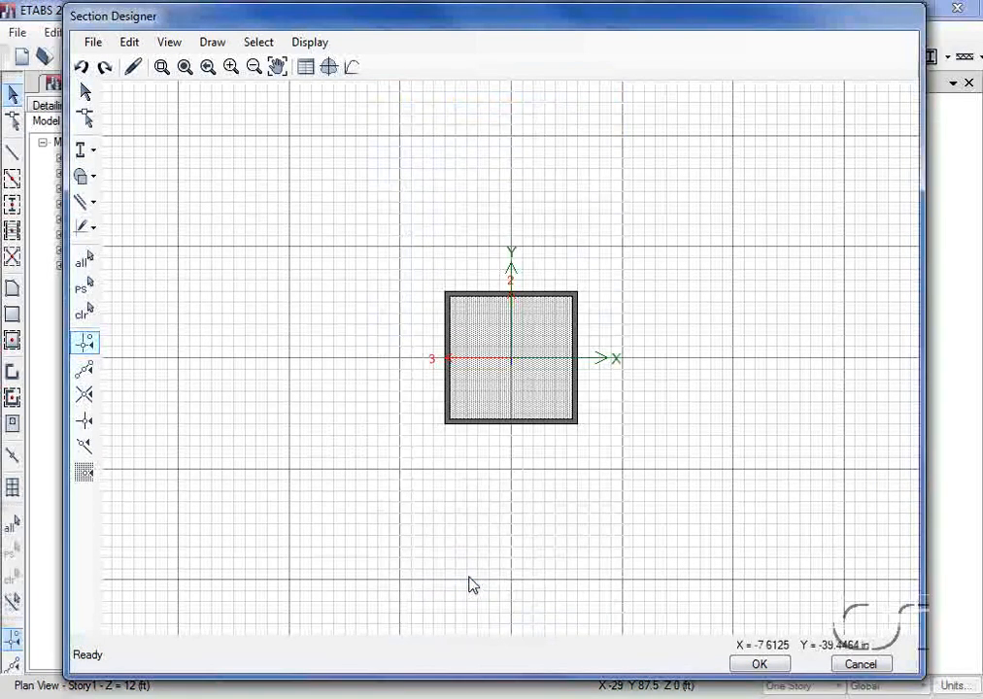
- Check the resized tube-and-rectangle section for overlaps again
click(135, 46)
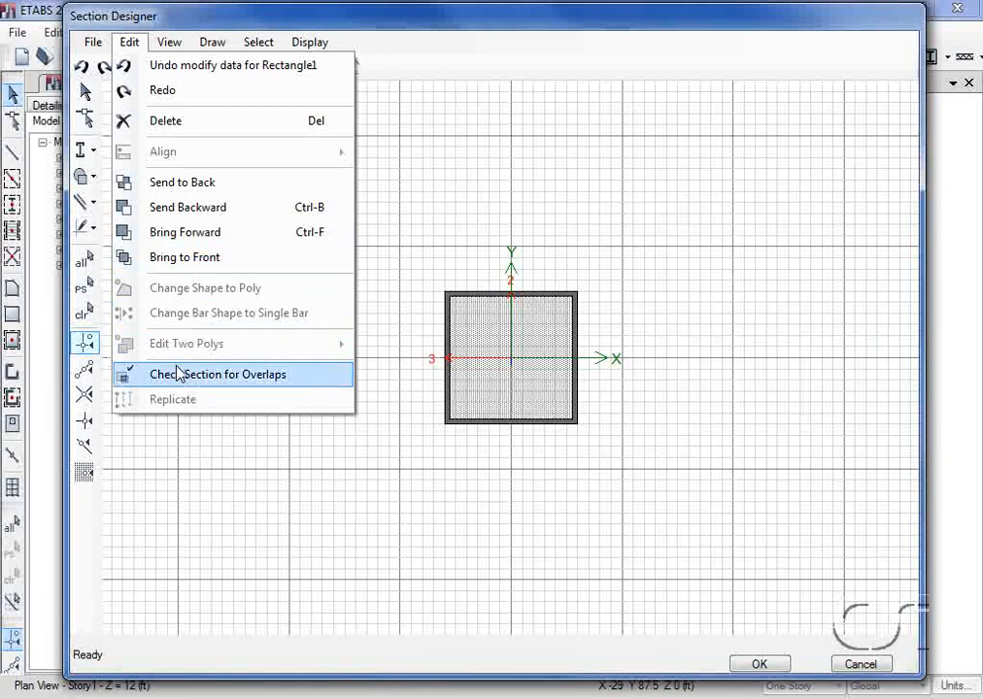
click(292, 377)
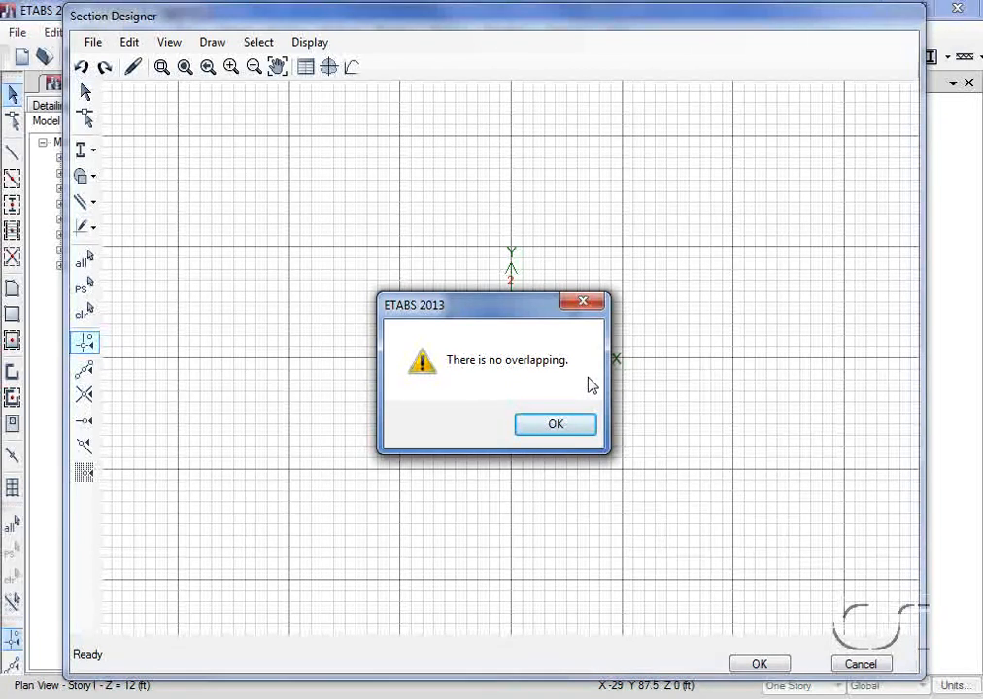
click(559, 431)
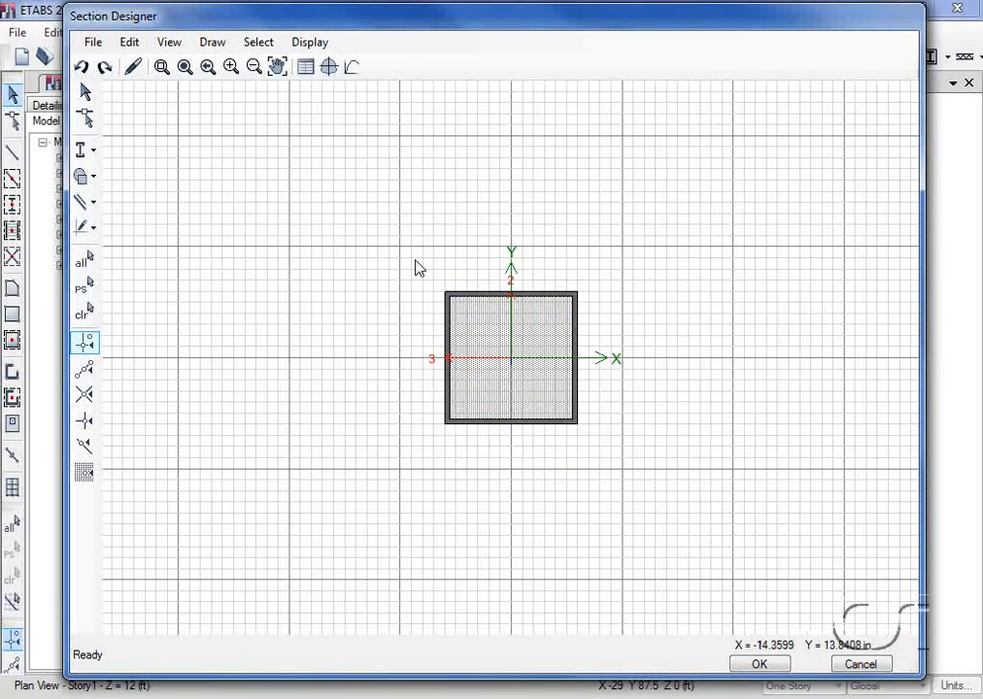
- Display the calculated section properties of the drawn composite section and examine its base material
click(309, 42)
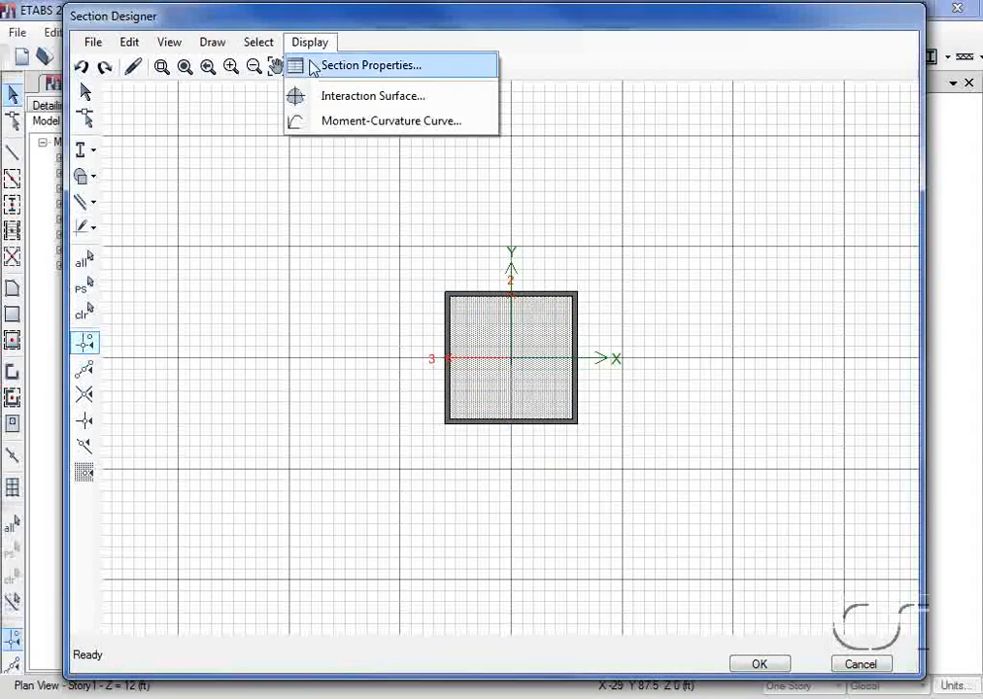
click(405, 66)
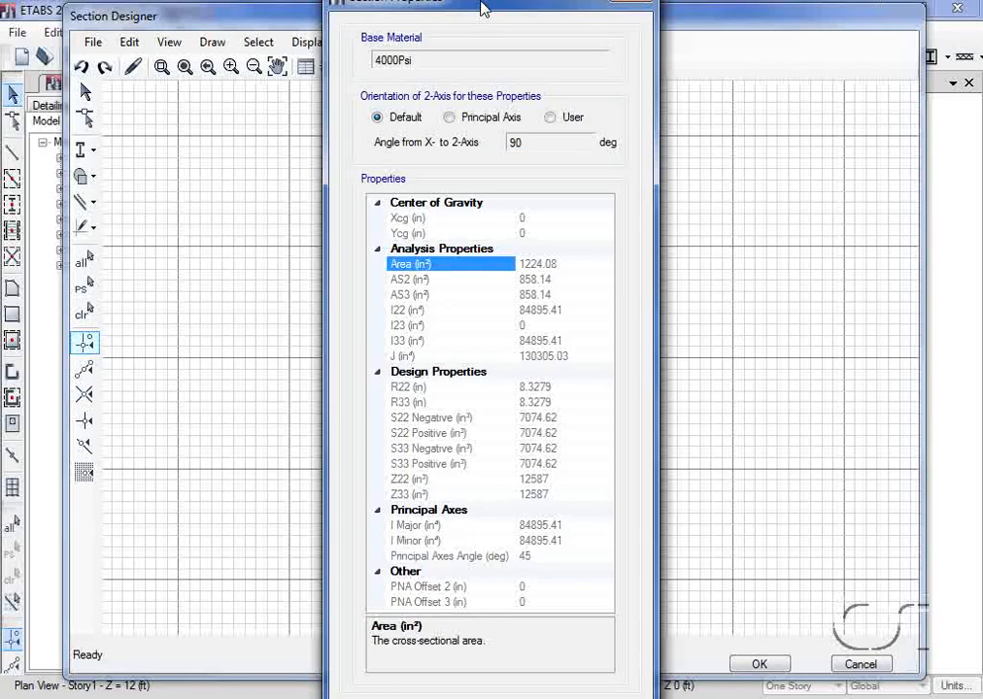
drag(483, 8, 328, 7)
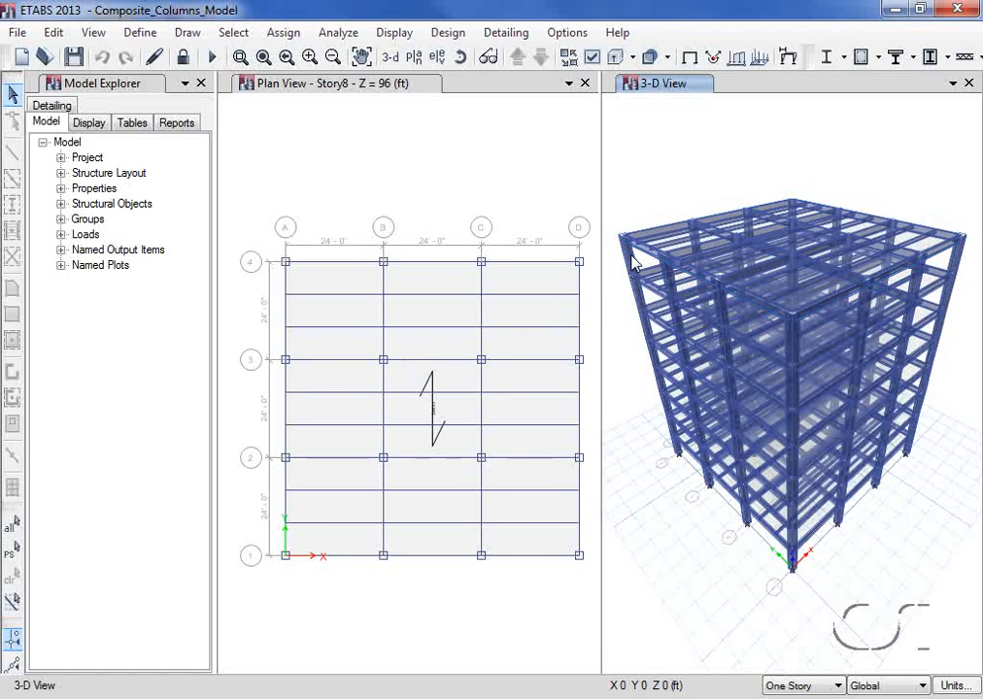
- Inspect the assigned section property and design procedure of column C4 at Story8 in the 3-D view
right_click(629, 260)
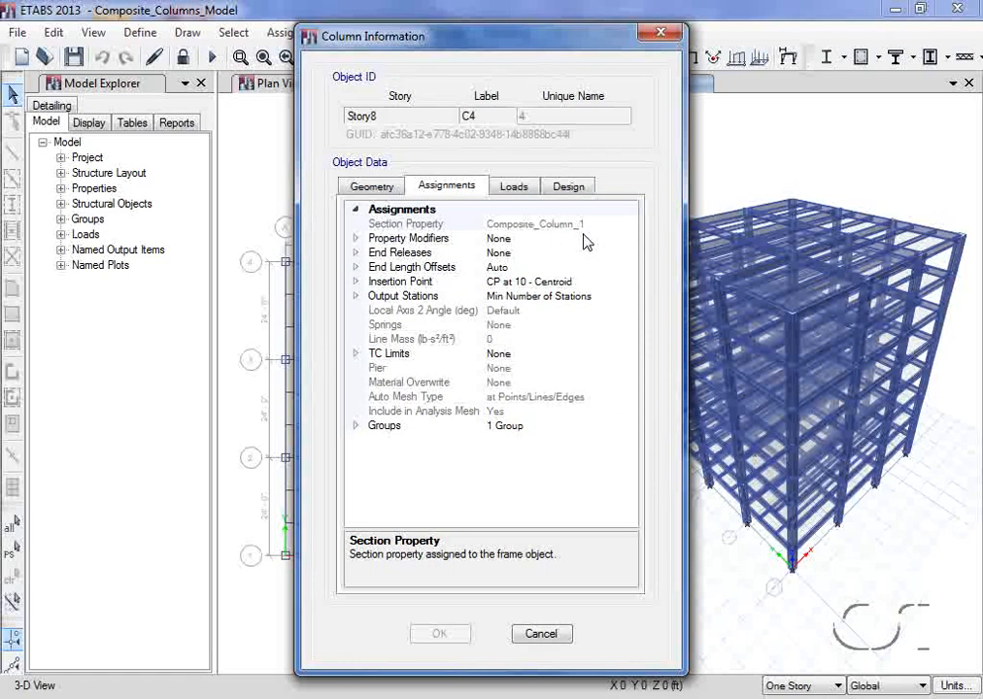
click(571, 188)
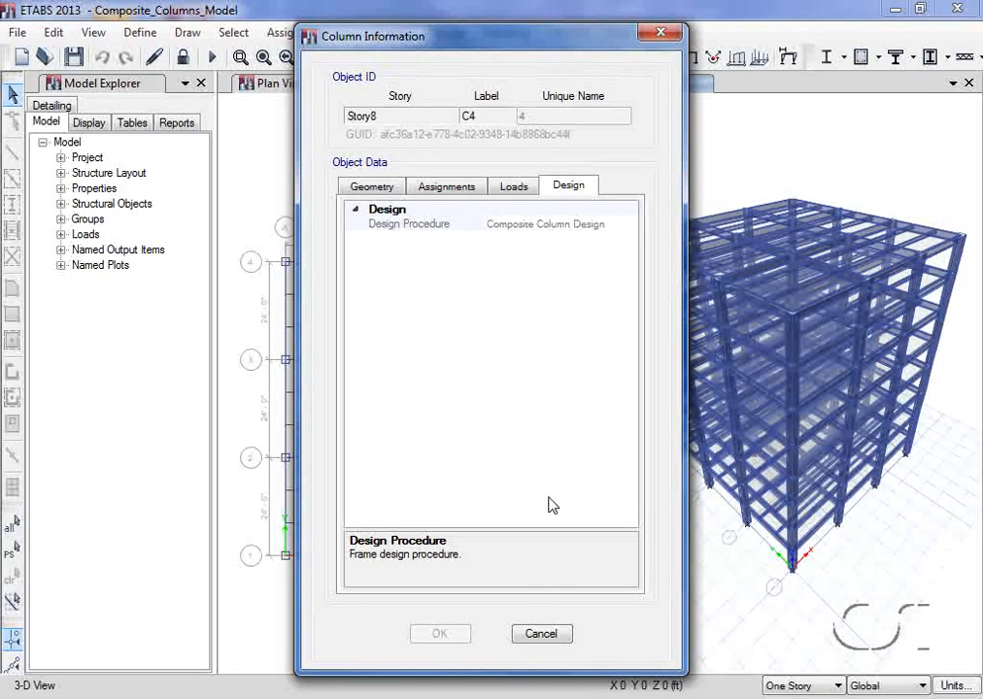
click(544, 633)
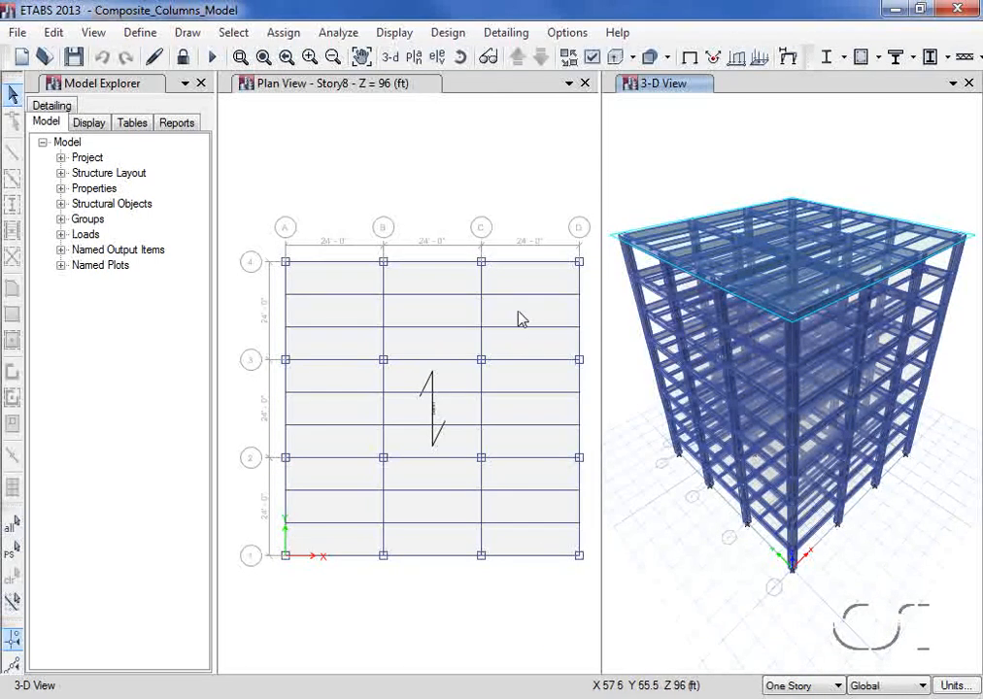
- Review the composite column design preferences, from the design code to the maximum number of auto iterations
click(446, 35)
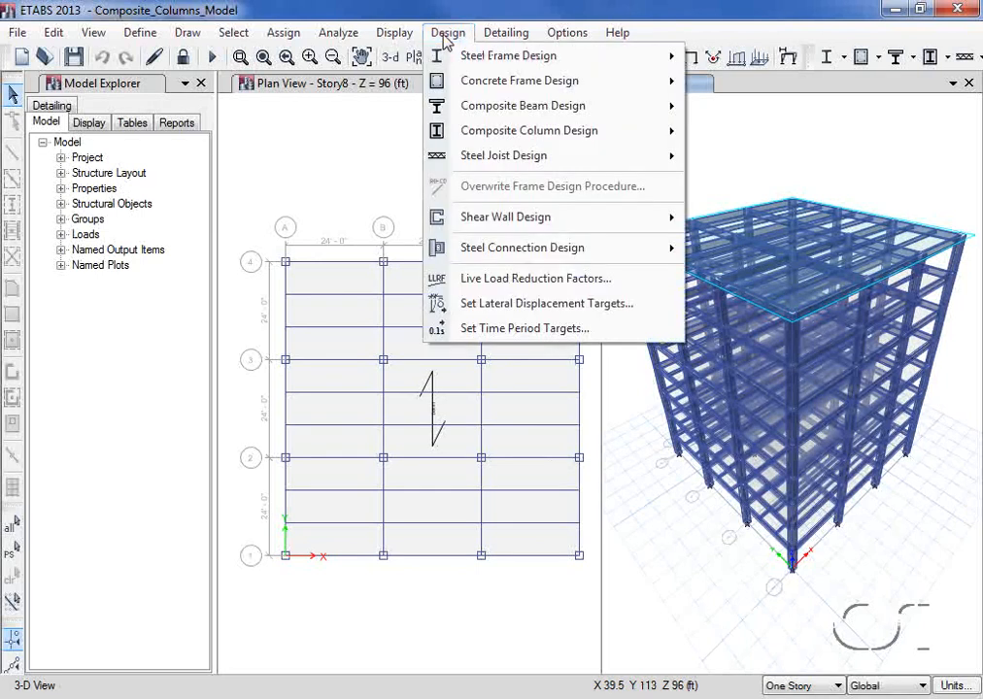
mouse_move(559, 134)
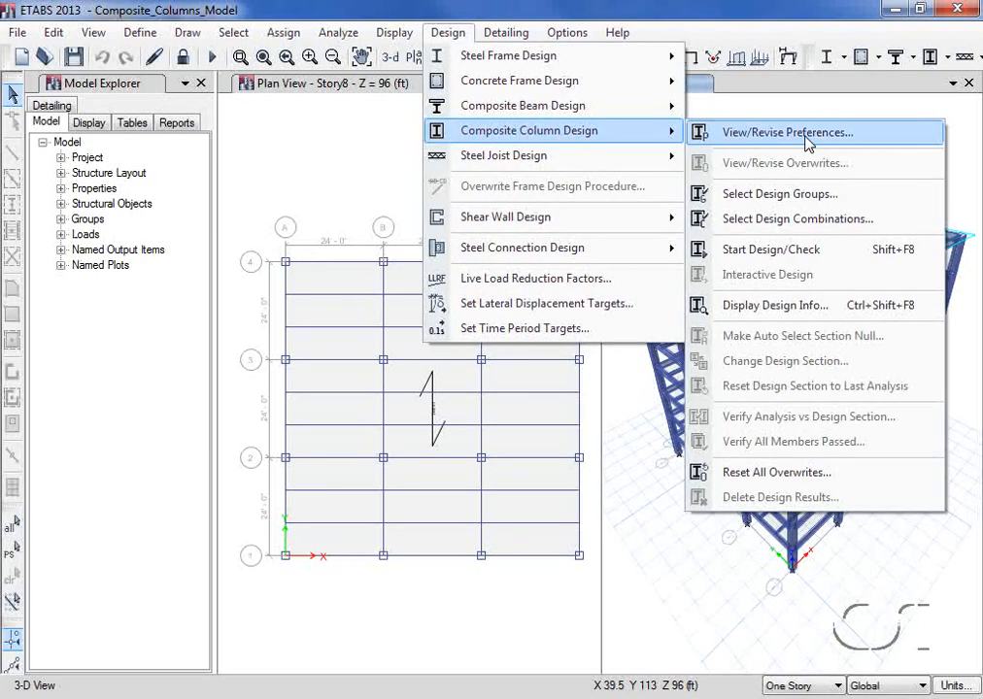
click(744, 136)
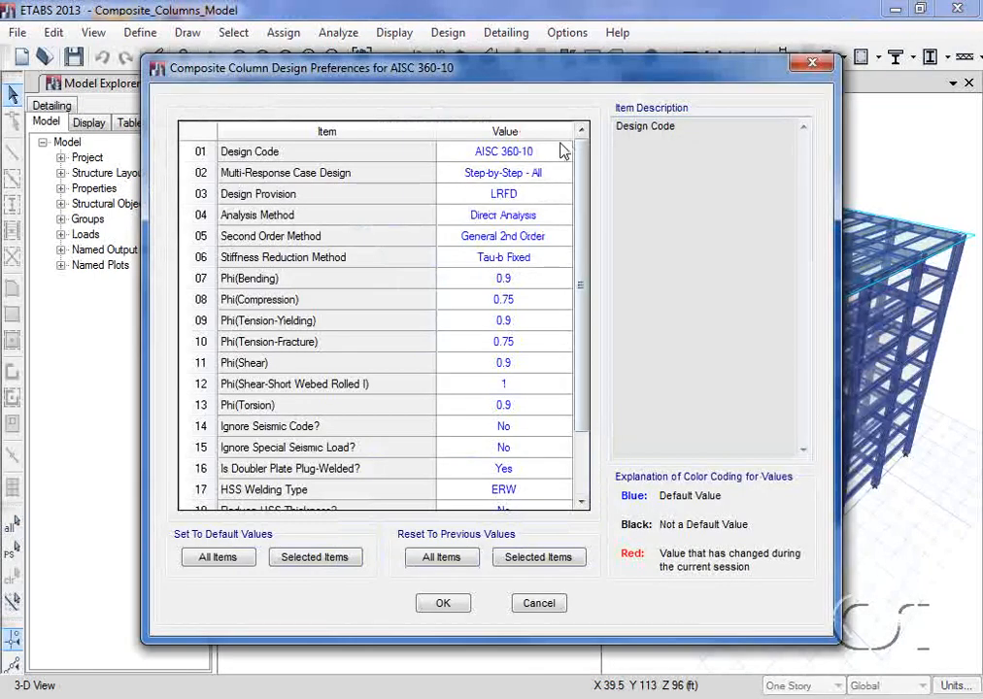
drag(581, 153, 583, 227)
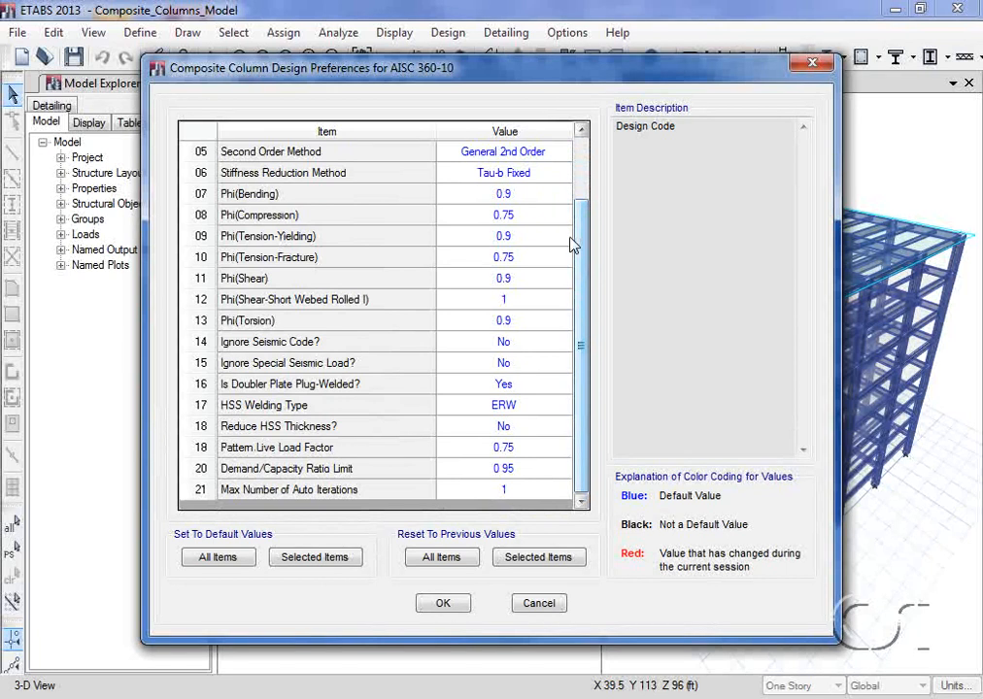
click(445, 604)
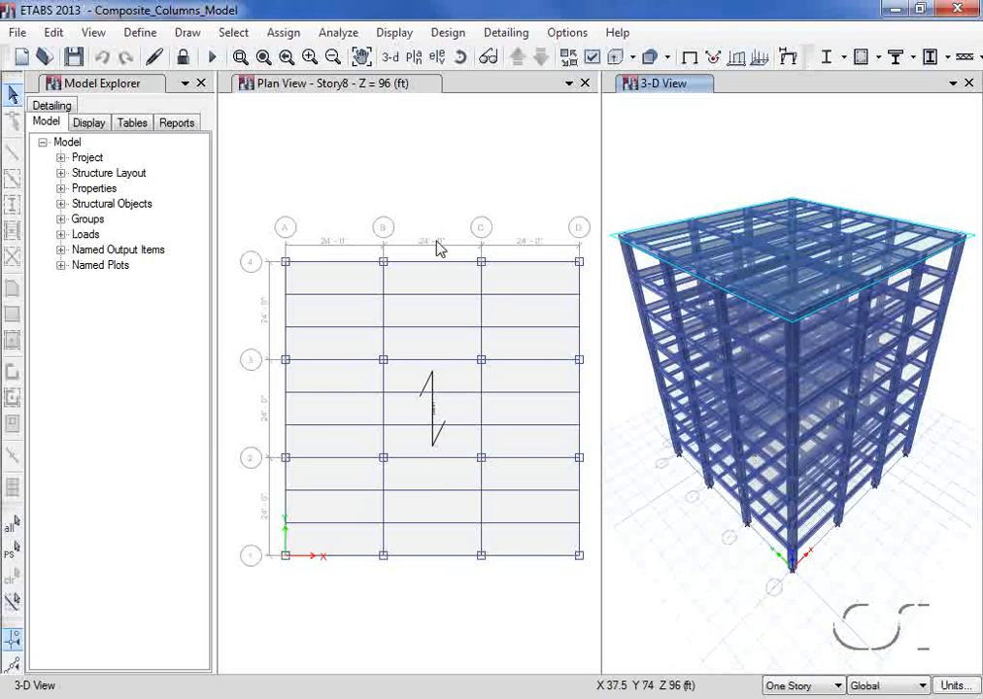
- Run the composite column design check on the model
click(454, 39)
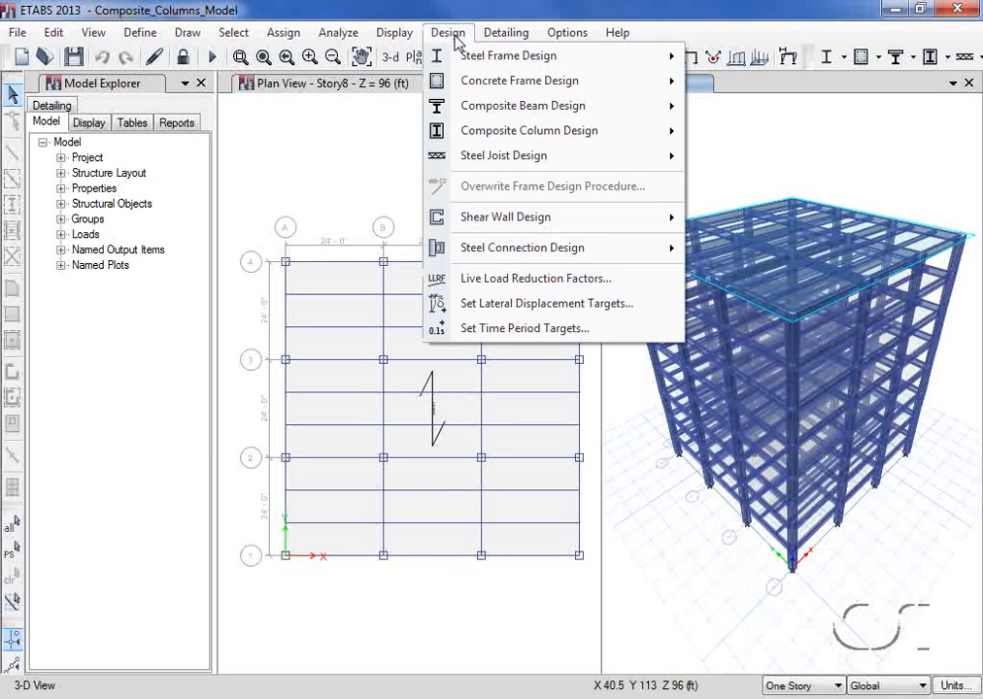
mouse_move(457, 132)
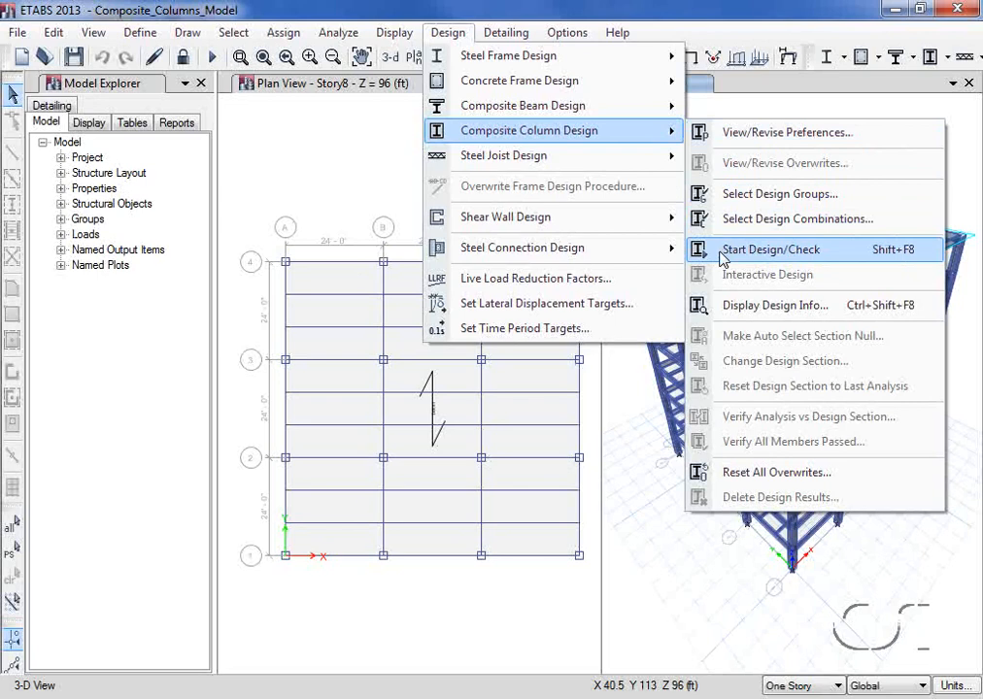
click(828, 254)
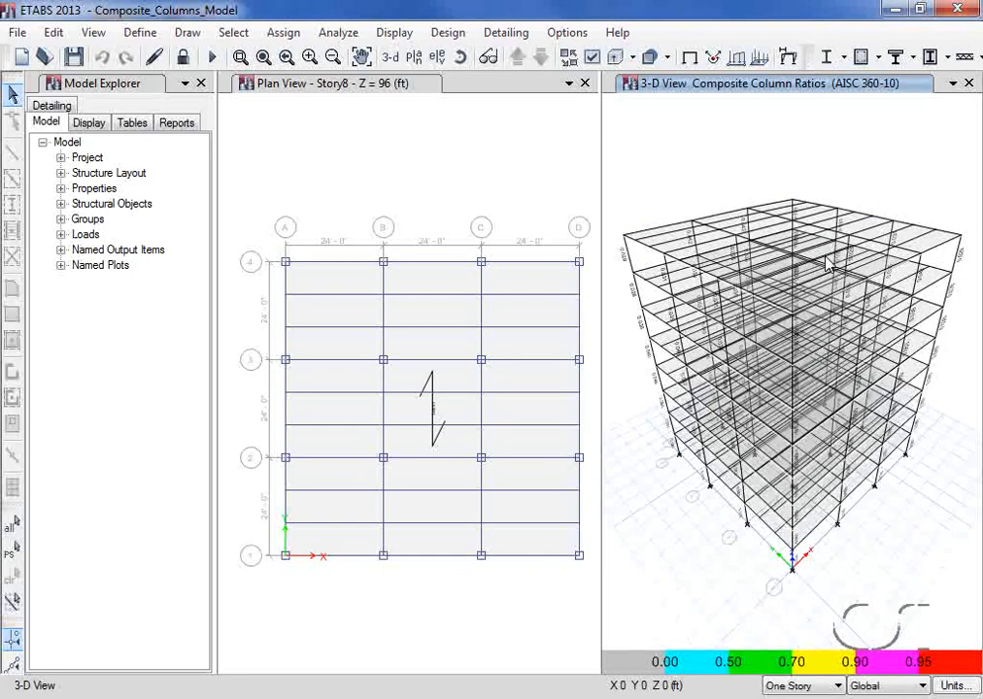
- Examine column C4's design information at Story8, reading through its summary report on element details, material properties, demand/capacity ratio and capacities
right_click(630, 263)
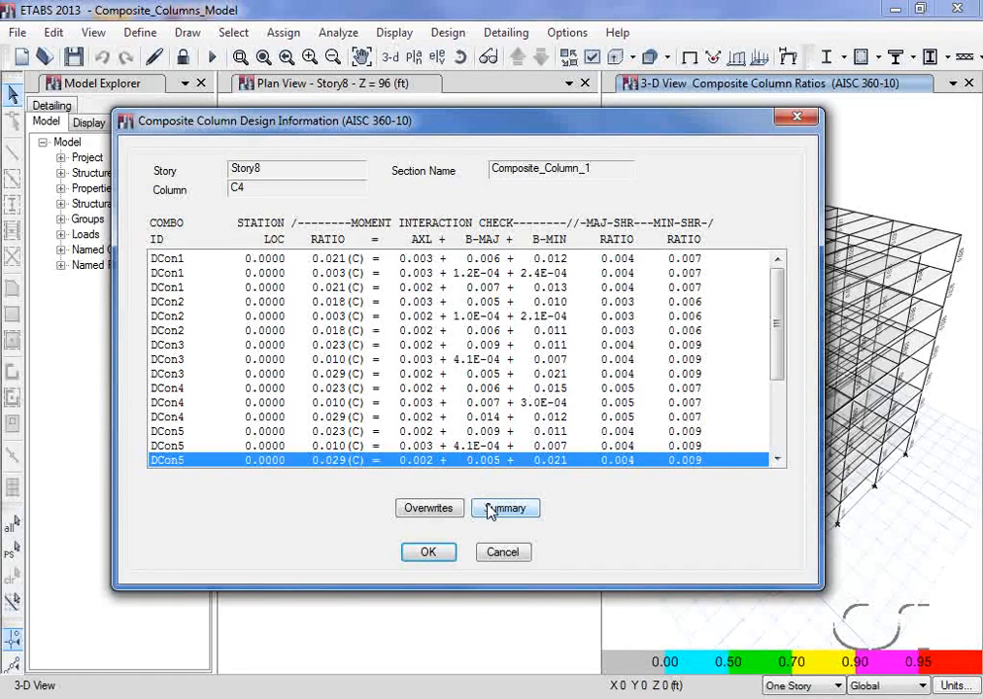
click(490, 508)
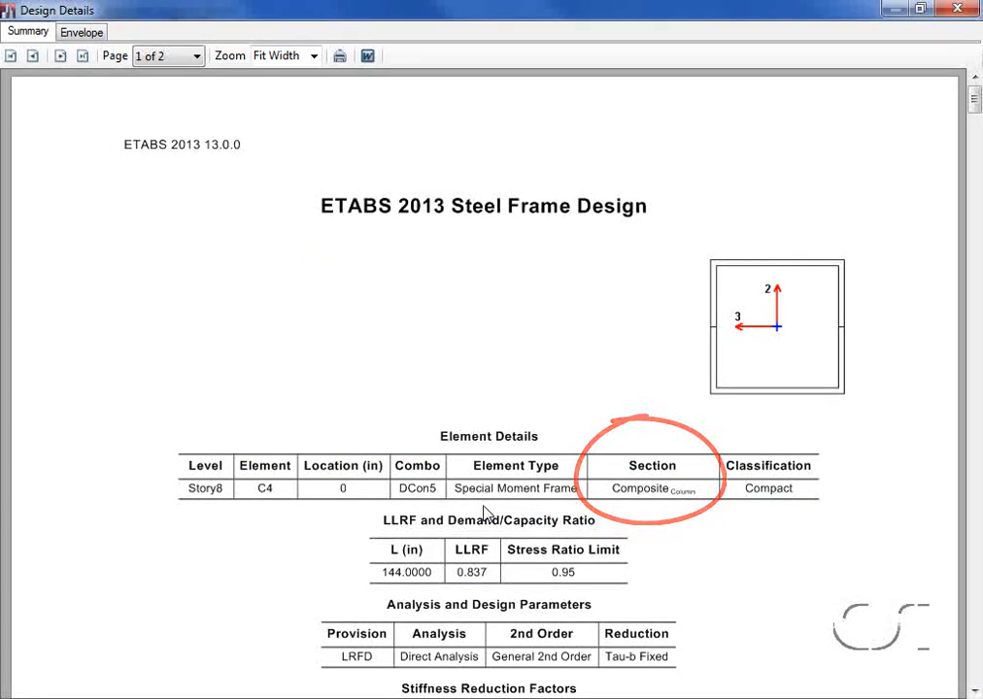
scroll(485, 512, down, 2)
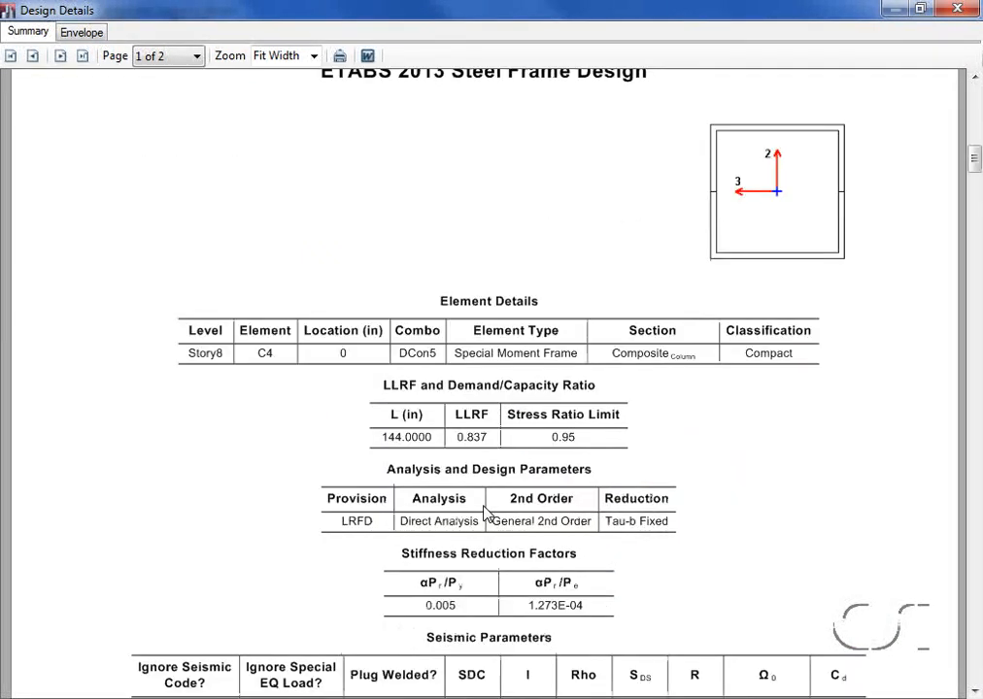
scroll(486, 515, down, 1)
scroll(486, 512, down, 2)
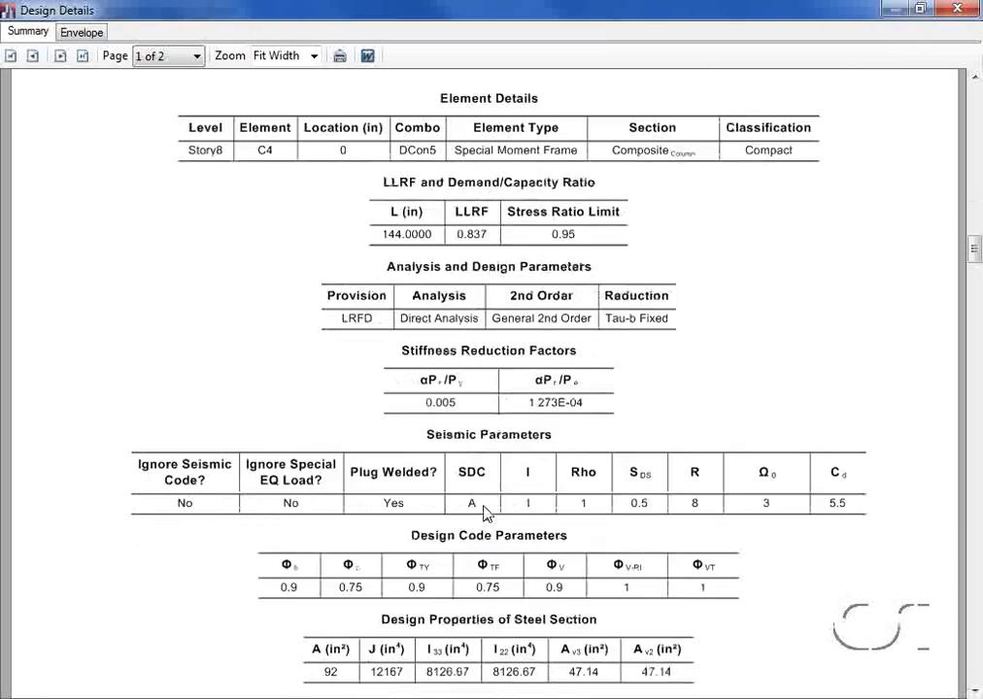
scroll(485, 512, down, 1)
scroll(486, 513, down, 1)
scroll(486, 513, down, 1)
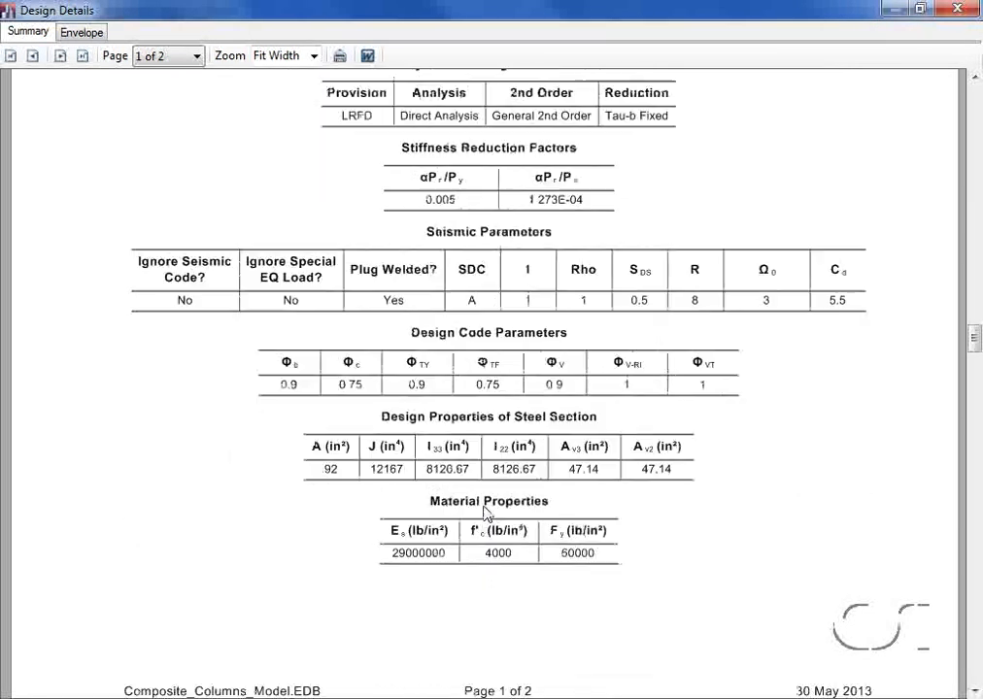
scroll(486, 513, down, 1)
scroll(486, 512, down, 3)
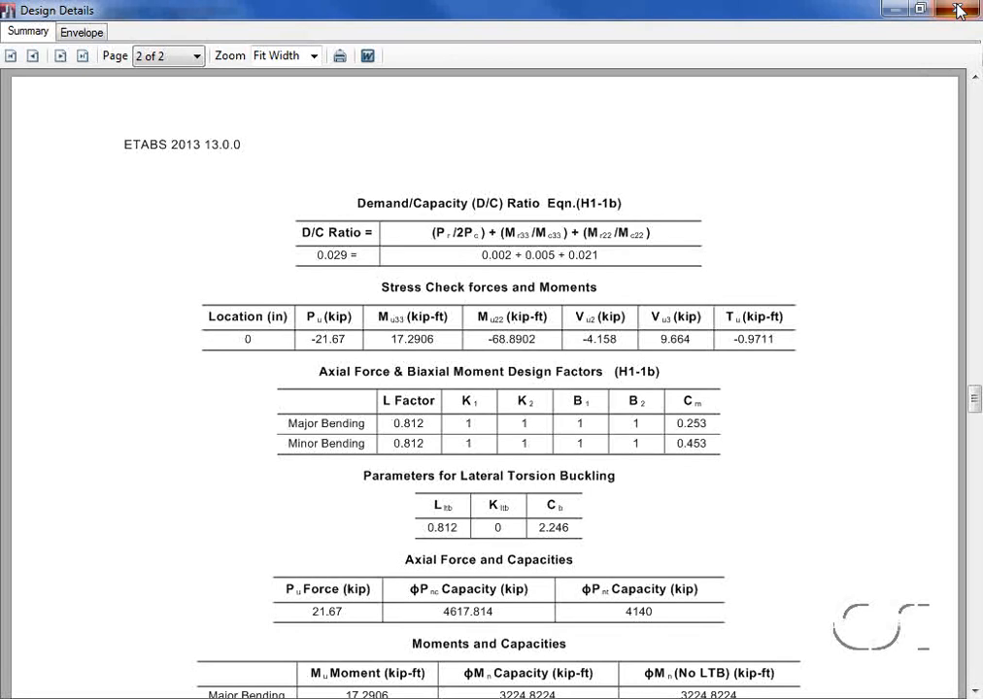
click(957, 10)
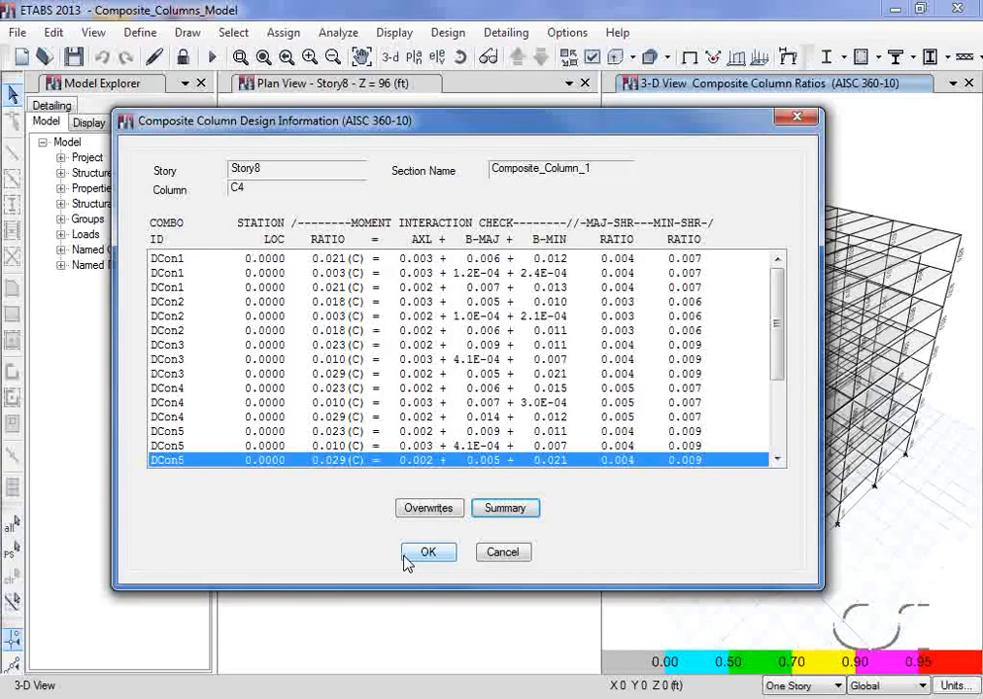
click(416, 558)
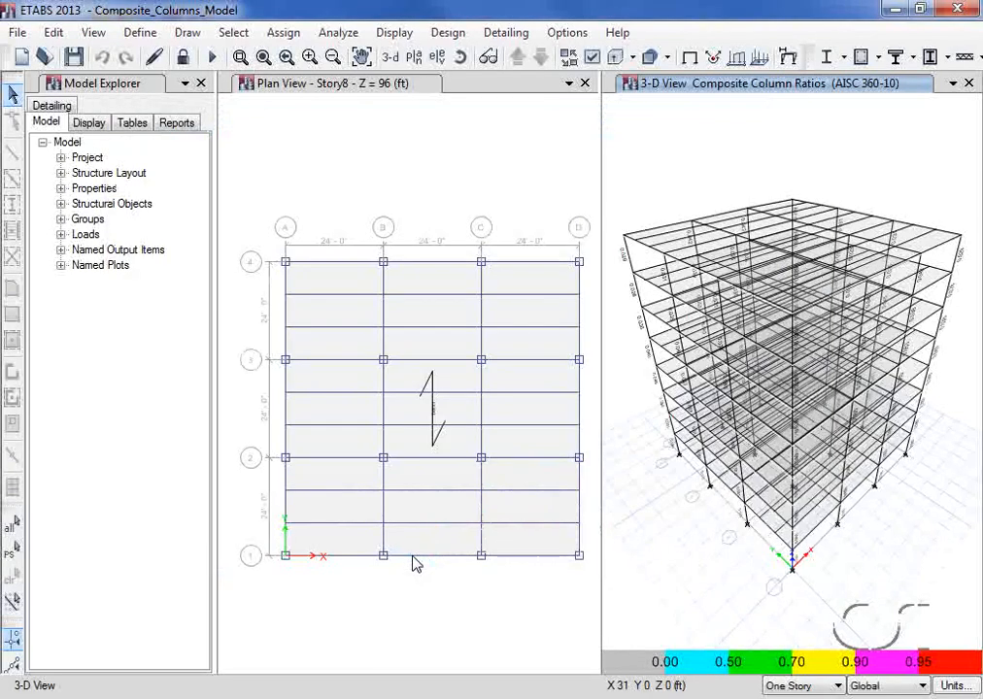